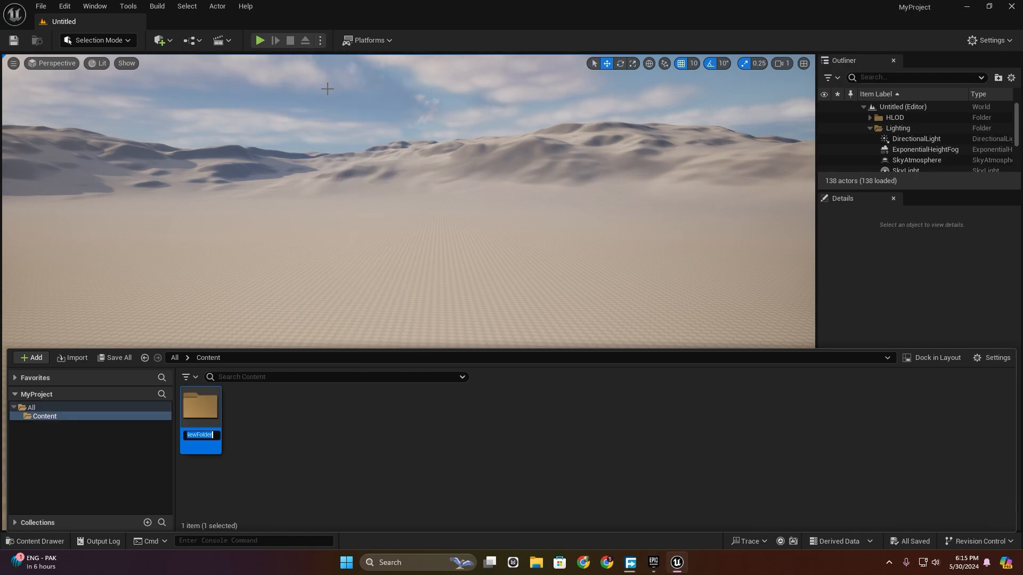
Name the new content folder Bluprint and create a Character blueprint class named ThirdPersonCharacter inside it
text(Bluprint)
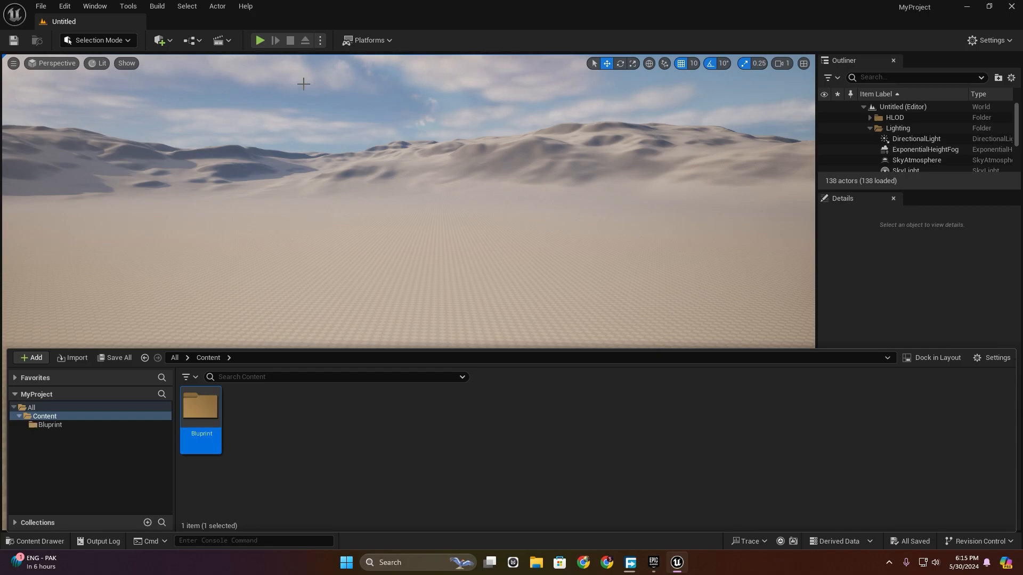
double_click(203, 412)
right_click(276, 440)
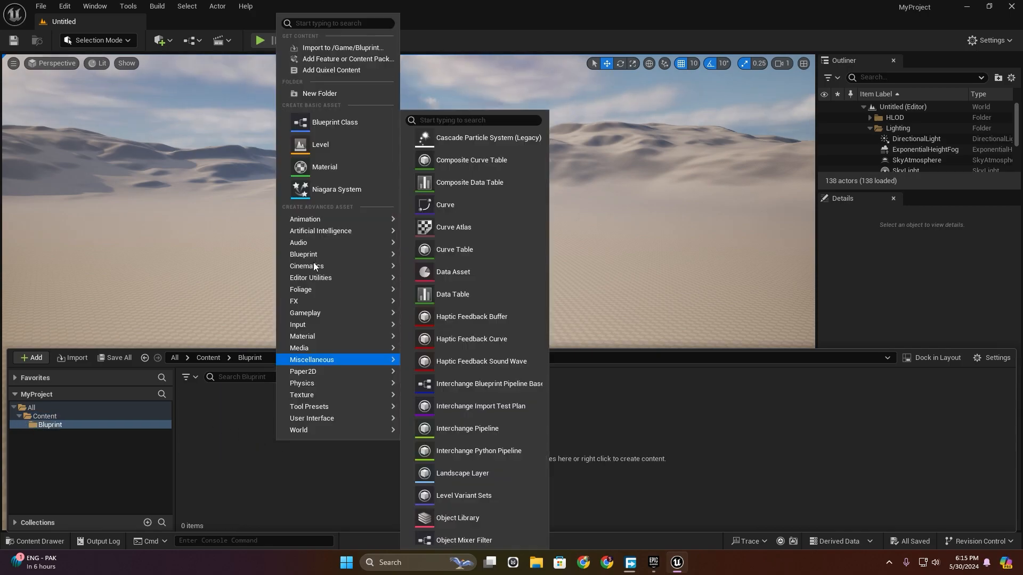
click(343, 126)
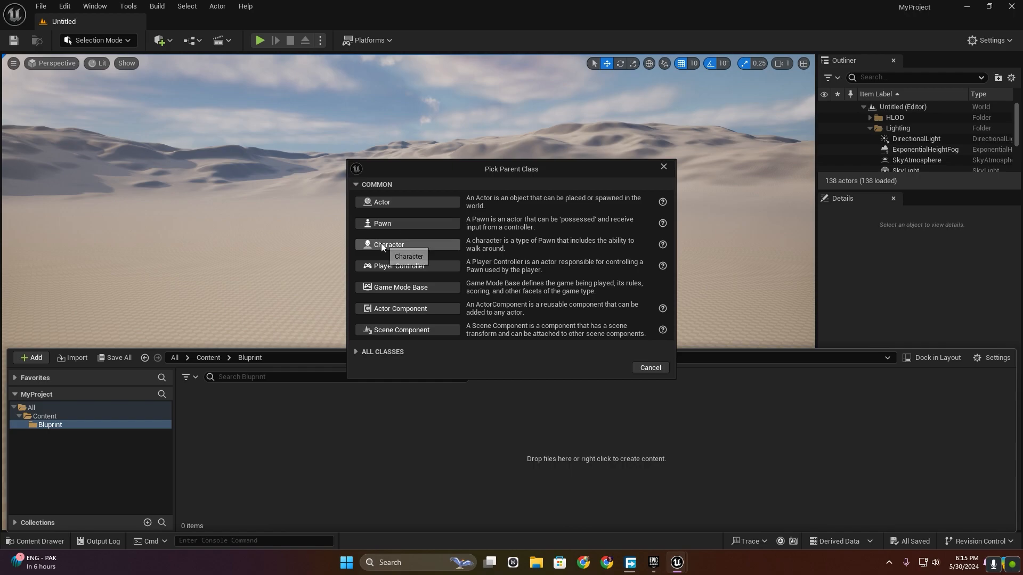
click(381, 245)
key(BackSpace)
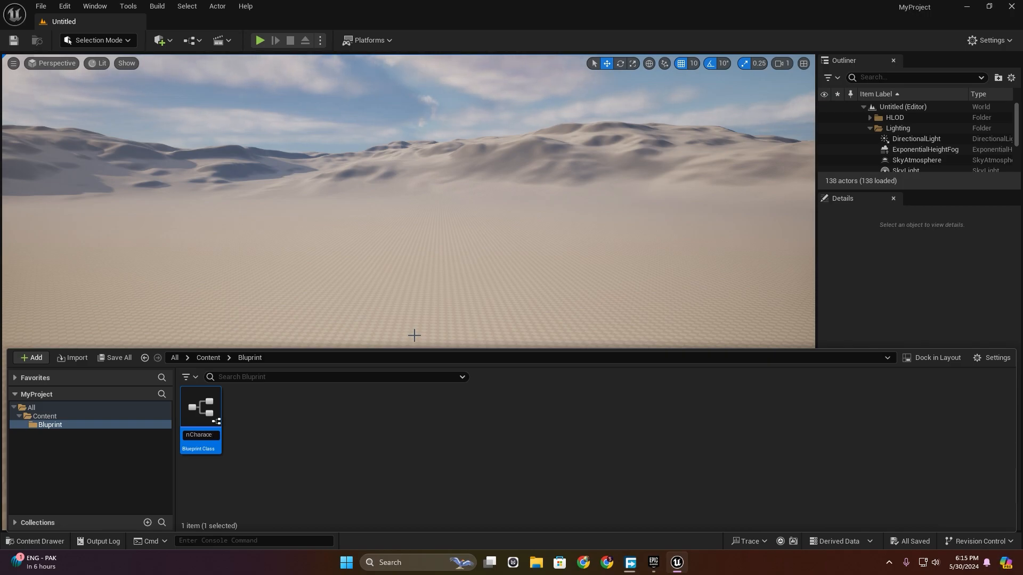
key(Return)
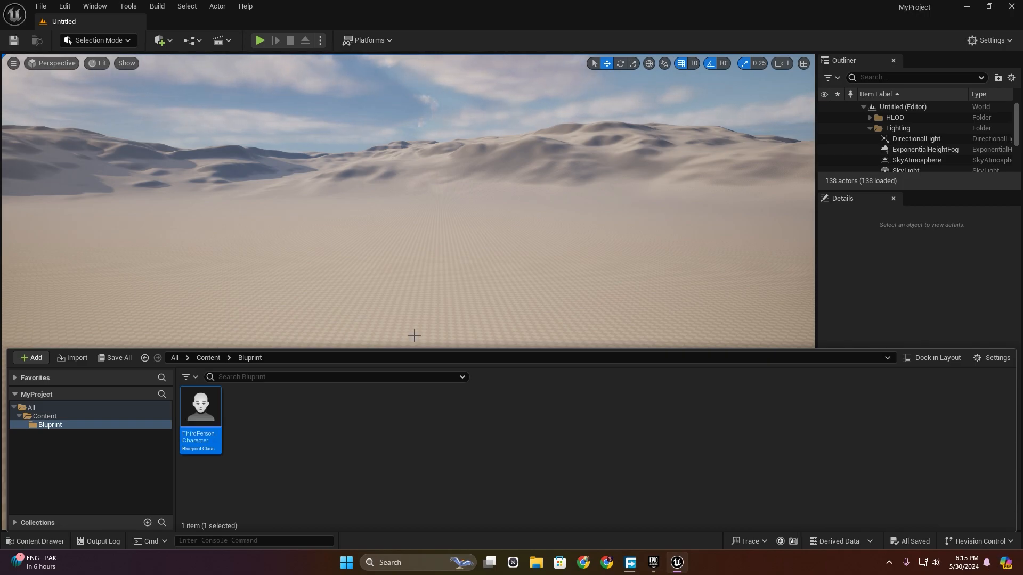
Create a Game Mode Base blueprint class named GM_ThirdPerson in the Bluprint folder
right_click(286, 426)
click(345, 233)
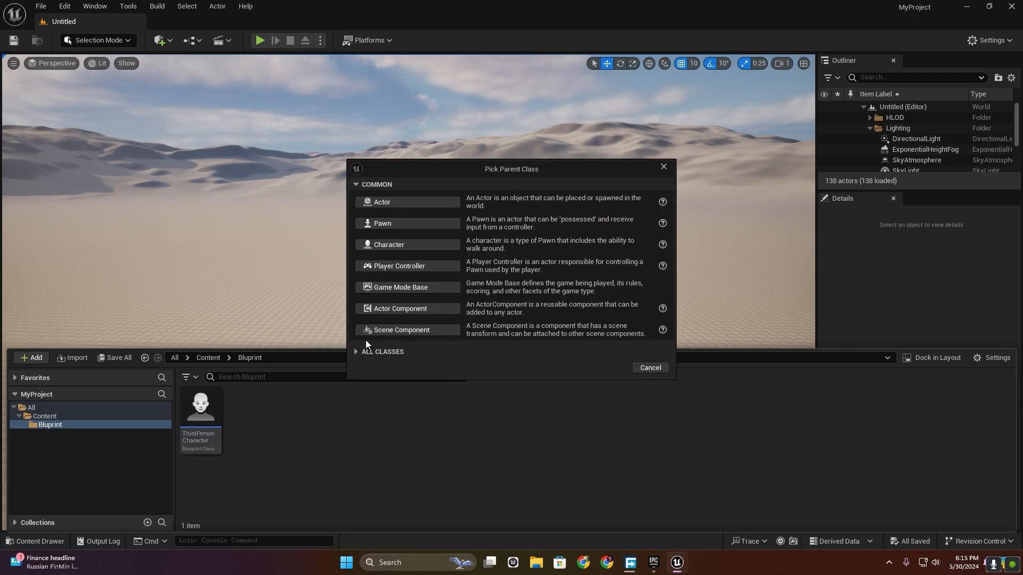
click(390, 283)
key(BackSpace)
text(GM_Thir)
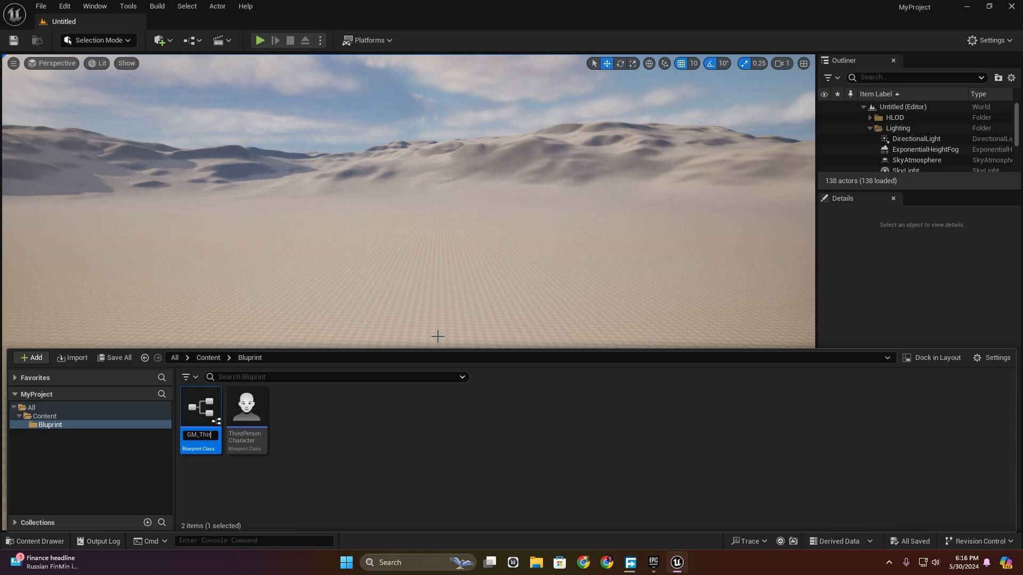
text(dPerson)
key(Return)
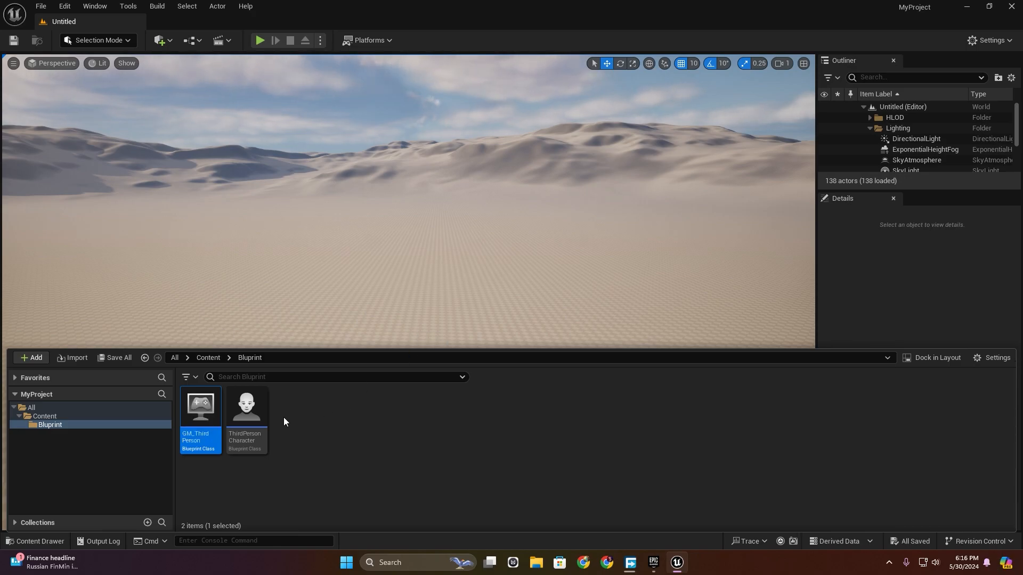
click(338, 415)
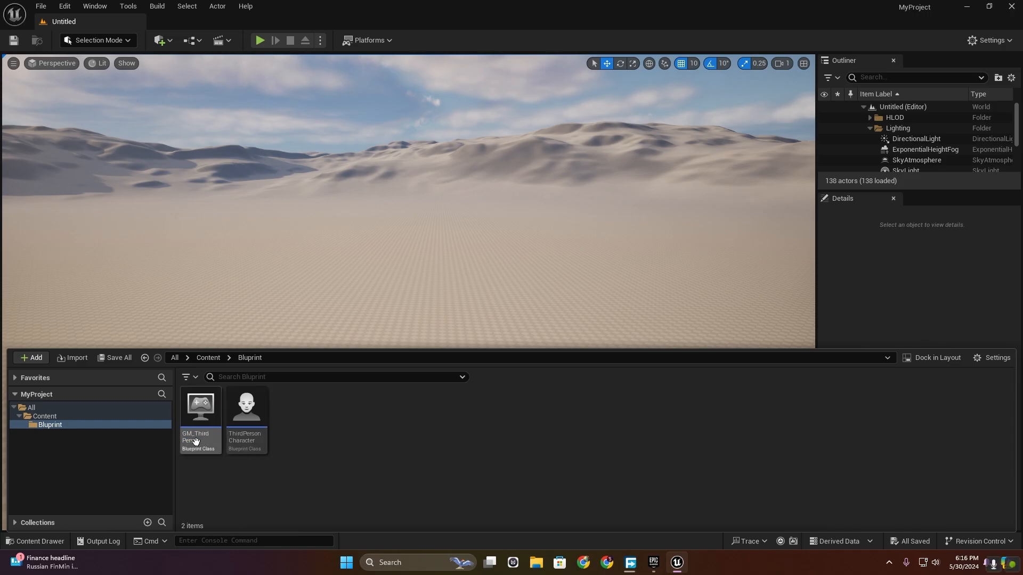
Open GM_ThirdPerson docked in the main window, set its Default Pawn Class to ThirdPersonCharacter, and save it
double_click(203, 417)
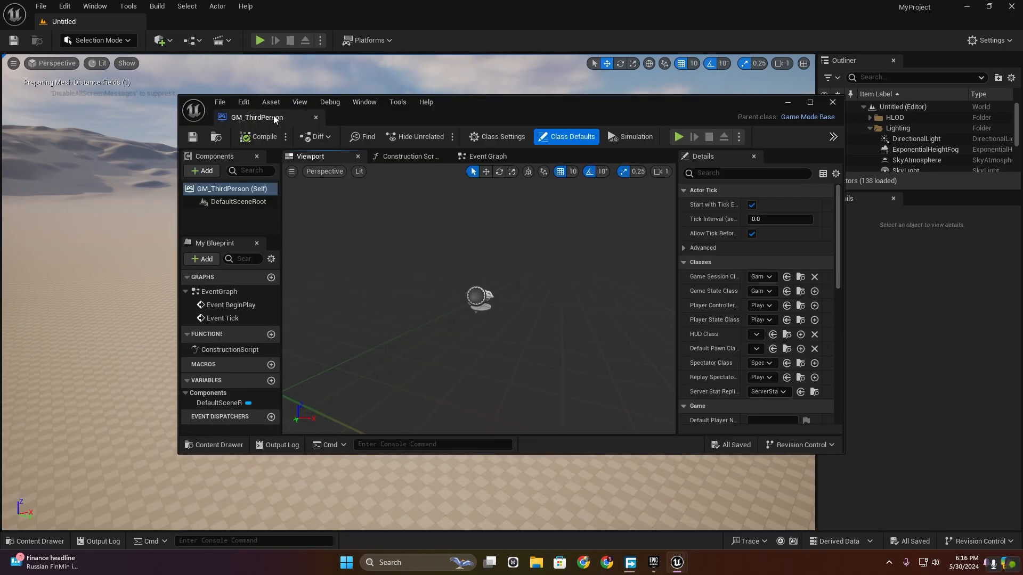
drag(273, 115, 222, 18)
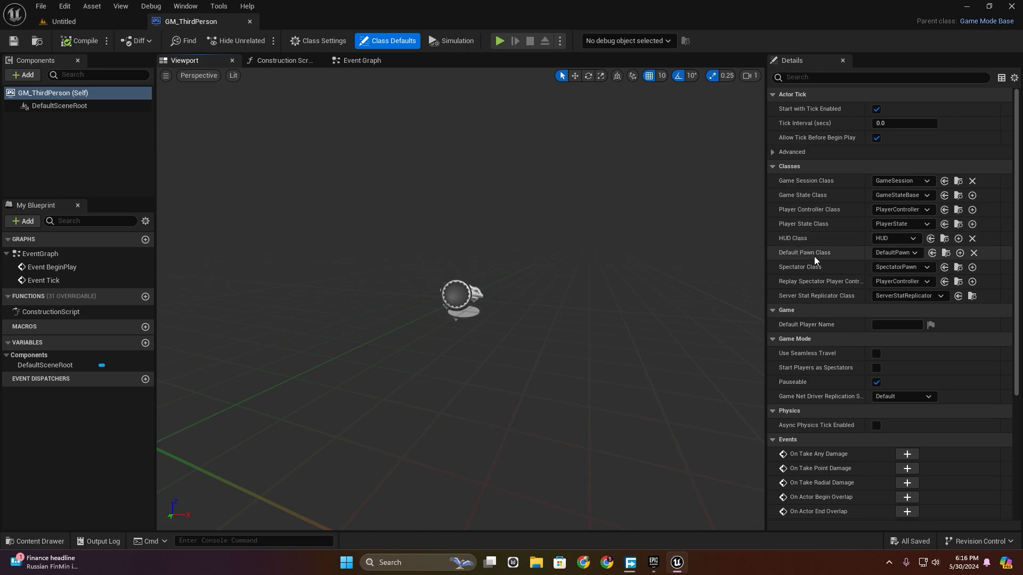
click(888, 255)
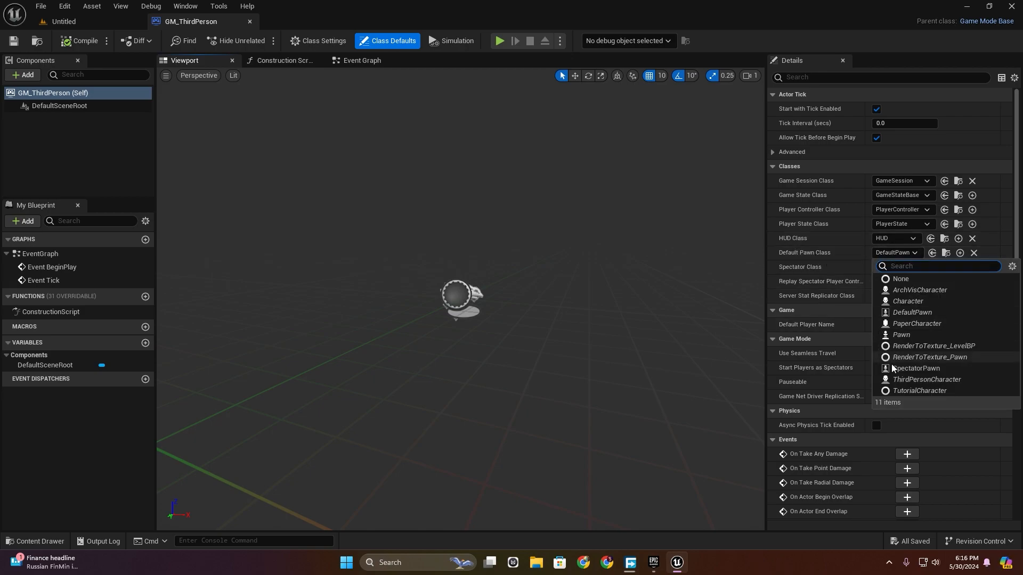
click(924, 380)
click(36, 541)
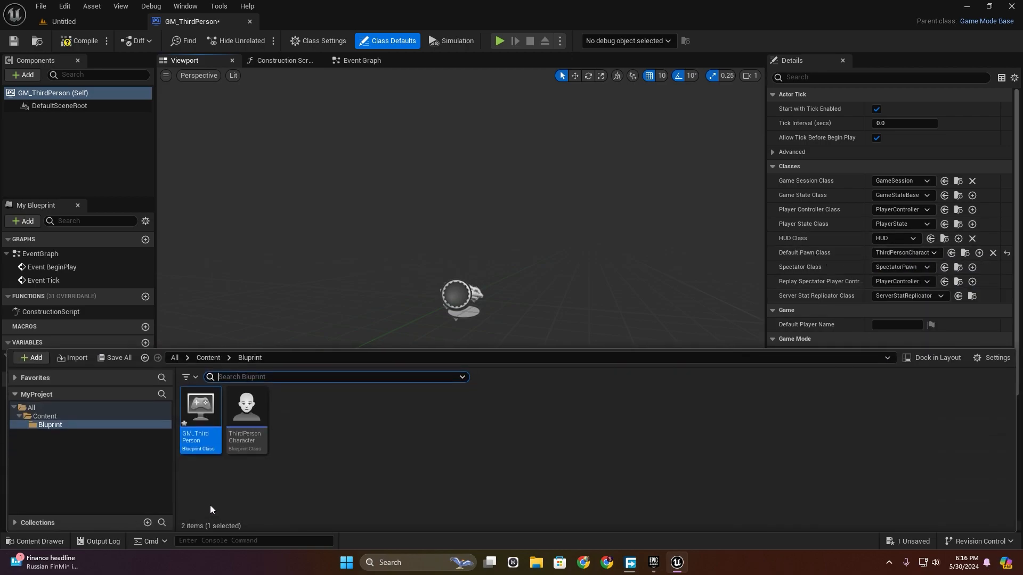
key(ctrl+s)
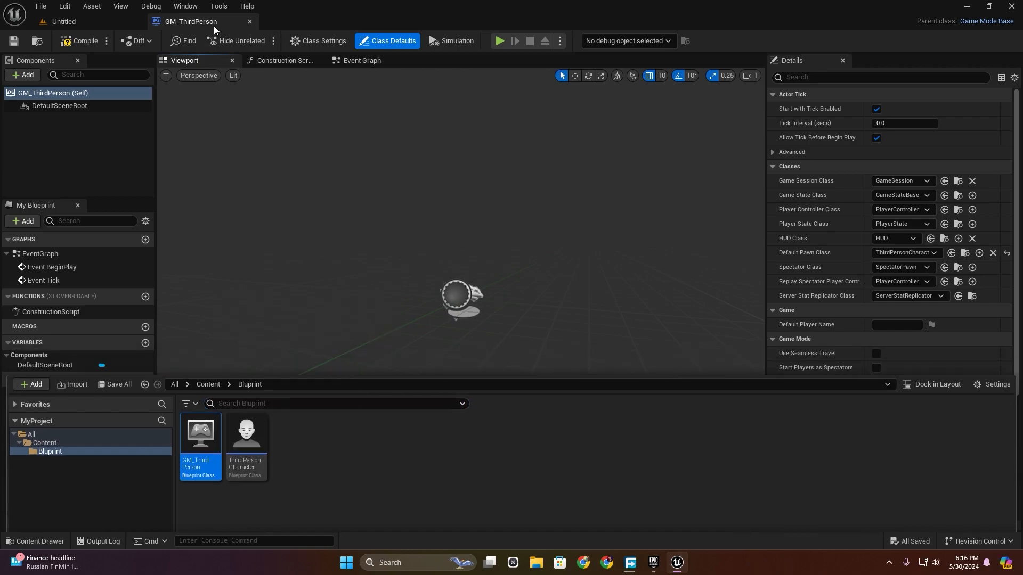
Show the World Settings of the untitled level and set the GameMode Override to GM_ThirdPerson
click(85, 25)
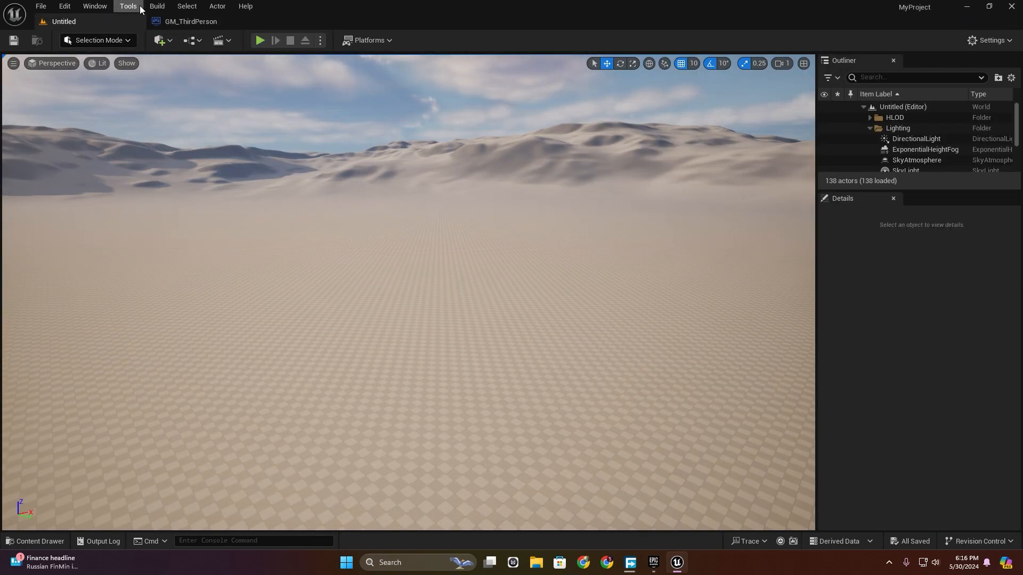
click(95, 5)
mouse_move(135, 103)
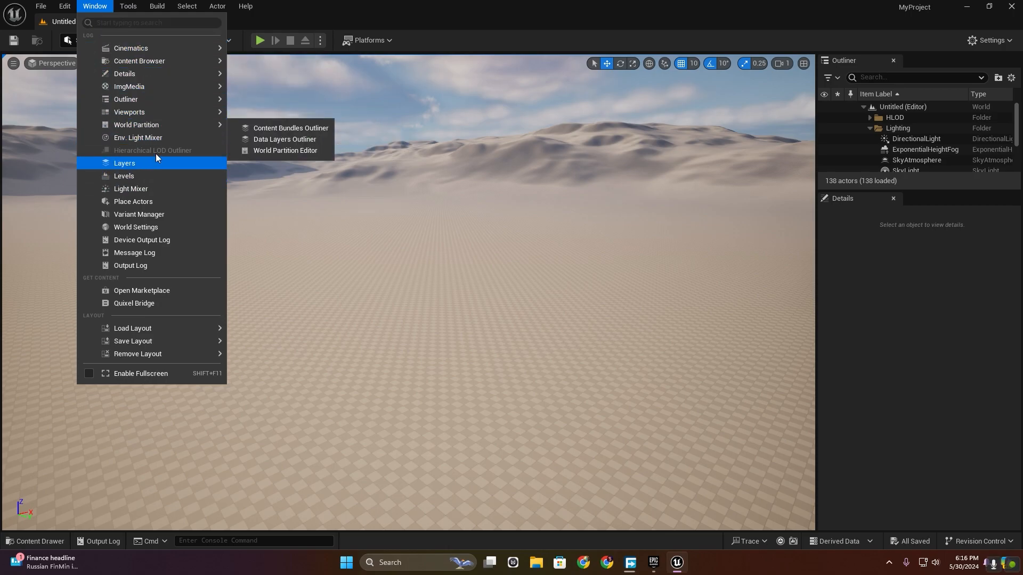
click(146, 227)
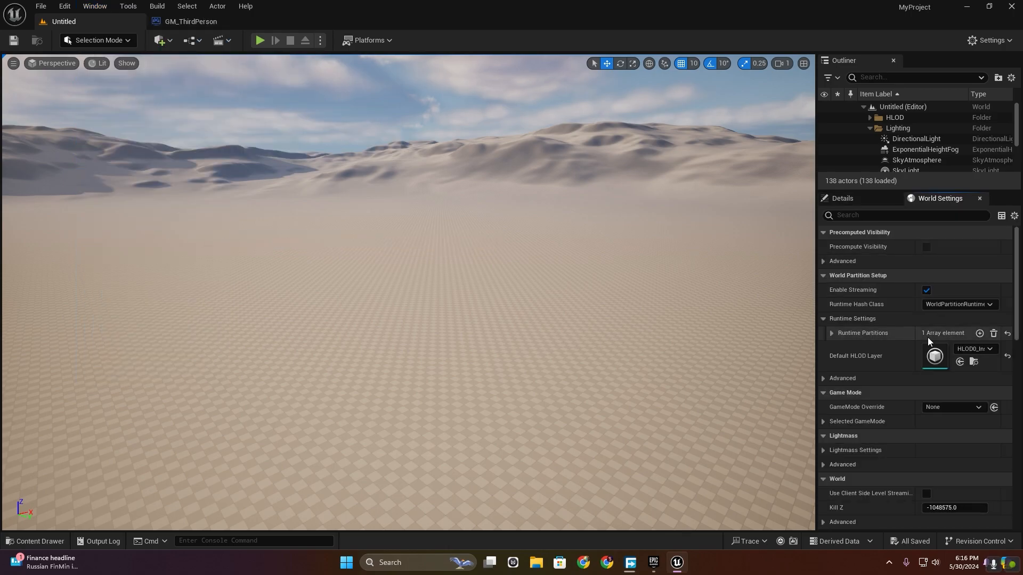
click(840, 203)
click(935, 200)
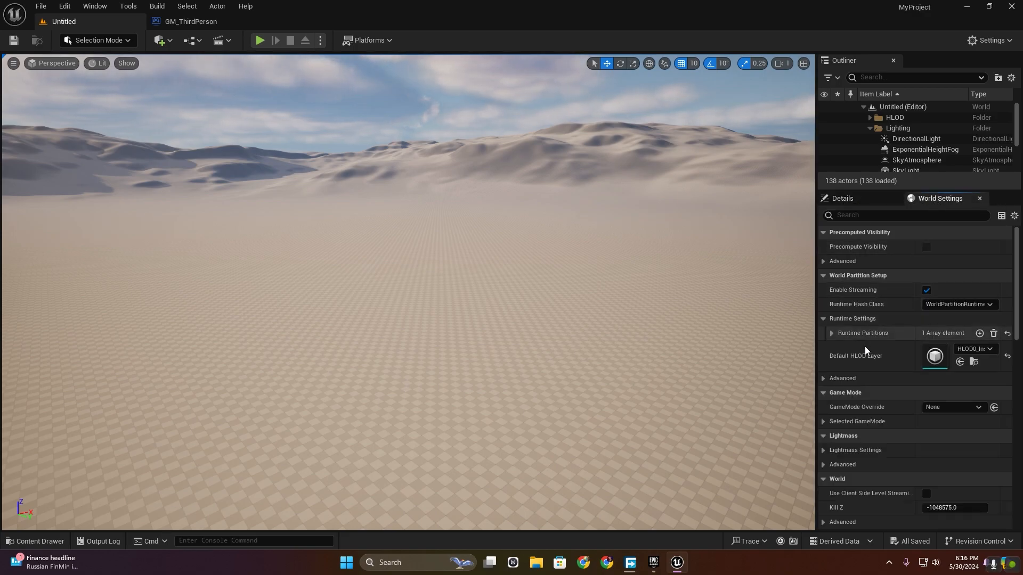
click(956, 407)
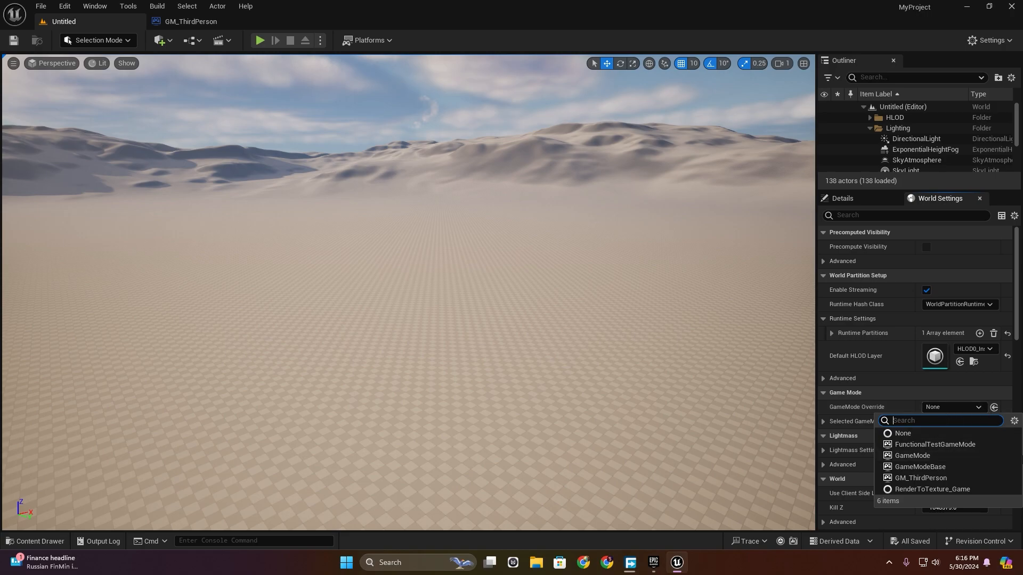
click(905, 478)
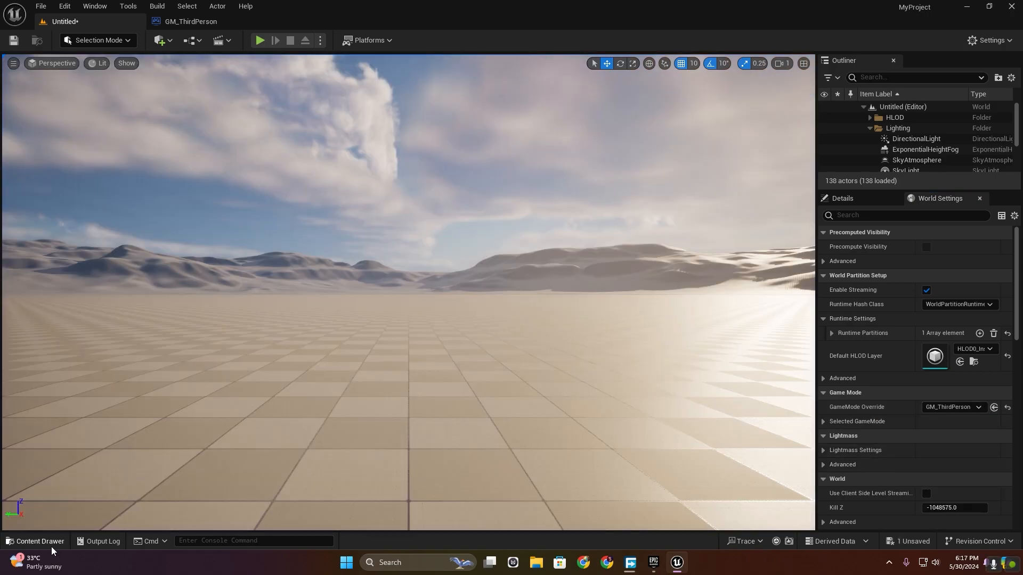
Open the ThirdPersonCharacter blueprint and check which skeletal mesh assets are available for it
click(48, 542)
double_click(249, 417)
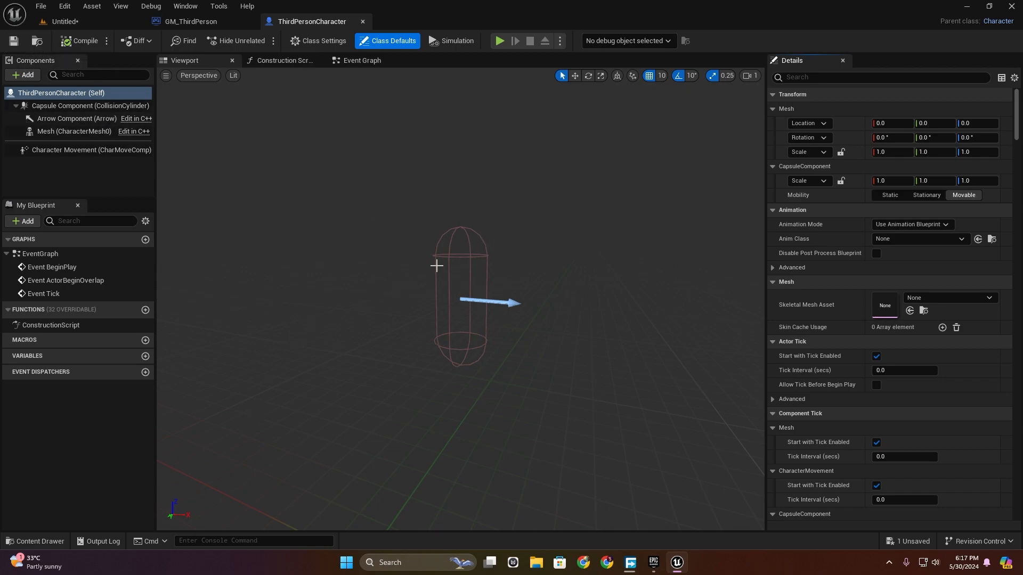
click(980, 298)
click(950, 301)
Switch to the Epic Games Launcher and open the Stylized Character Kit: Casual 01 asset from the library vault
click(654, 562)
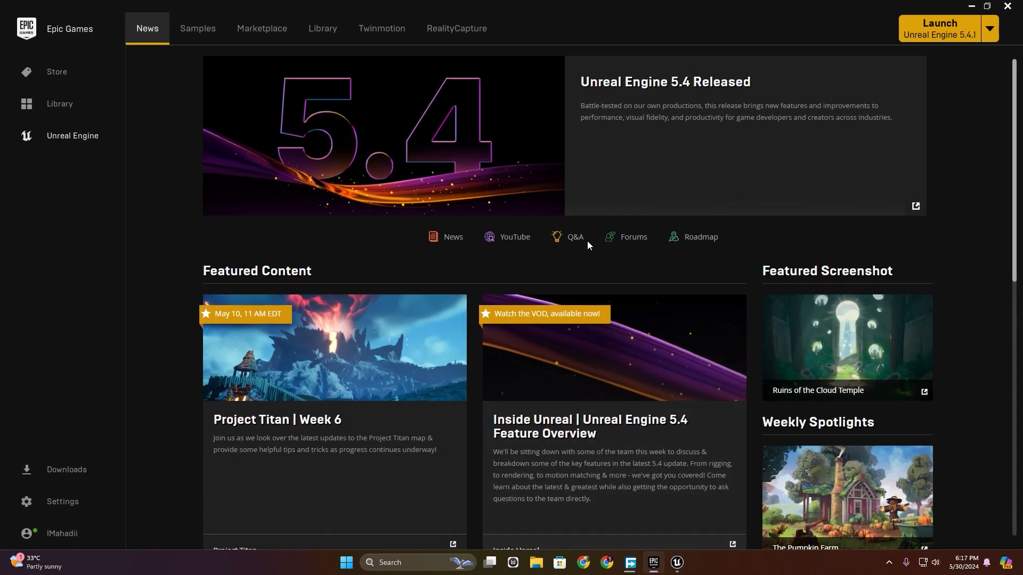
click(321, 29)
scroll(389, 344, down, 4)
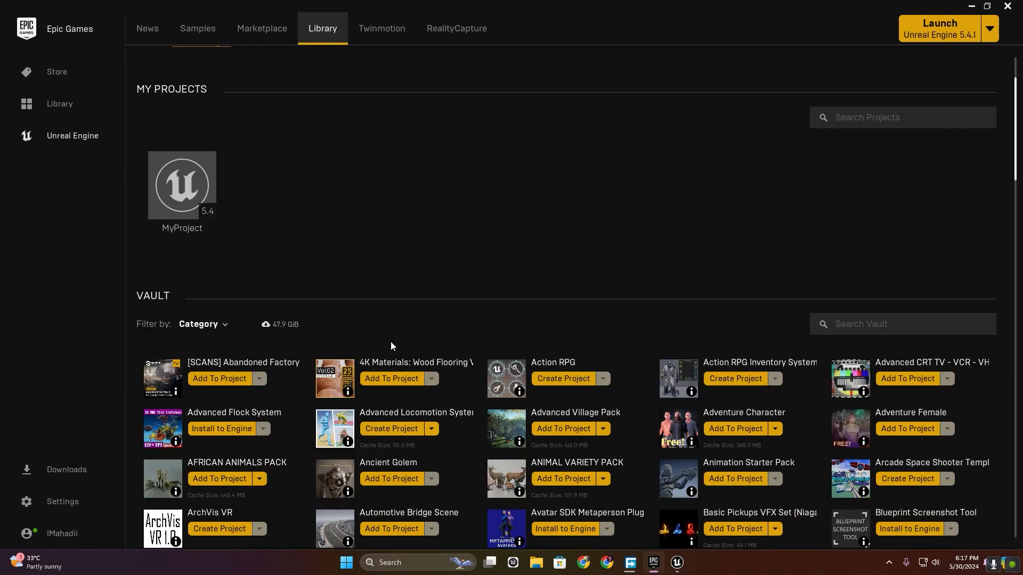
scroll(391, 331, down, 10)
click(398, 291)
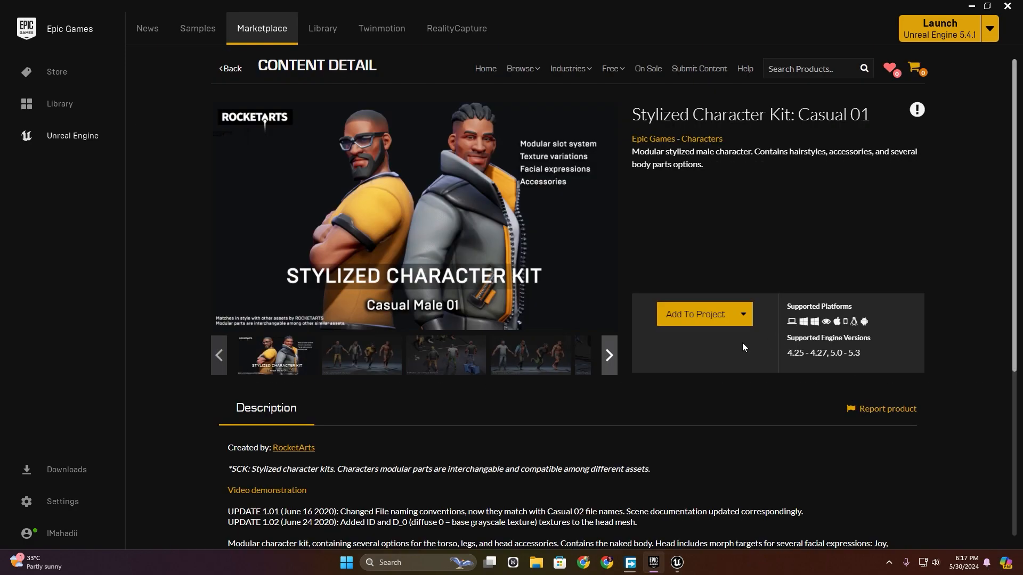
Add the character kit to MyProject, listing all projects and choosing asset version 5.3
click(695, 315)
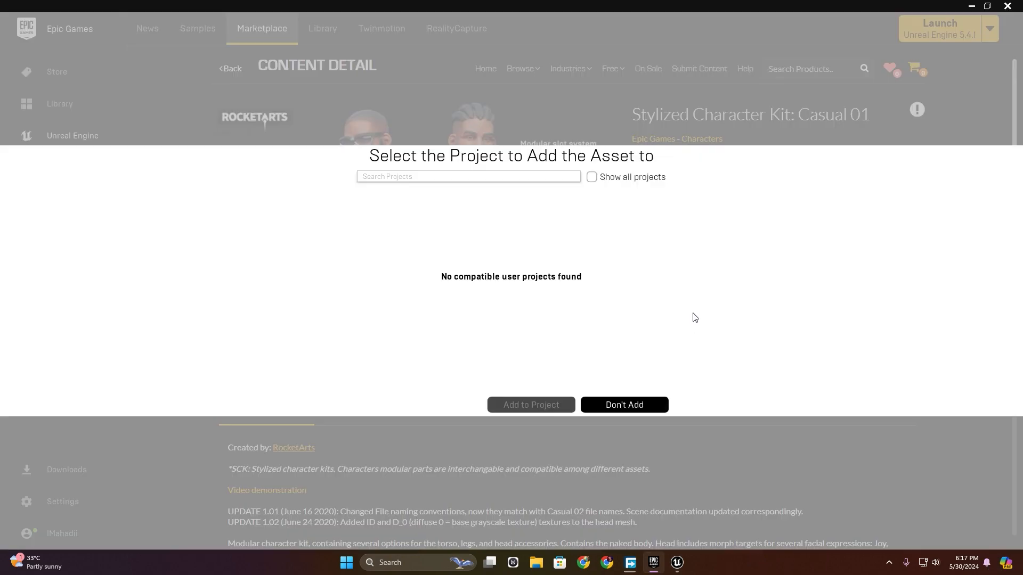
click(592, 177)
click(420, 267)
click(436, 385)
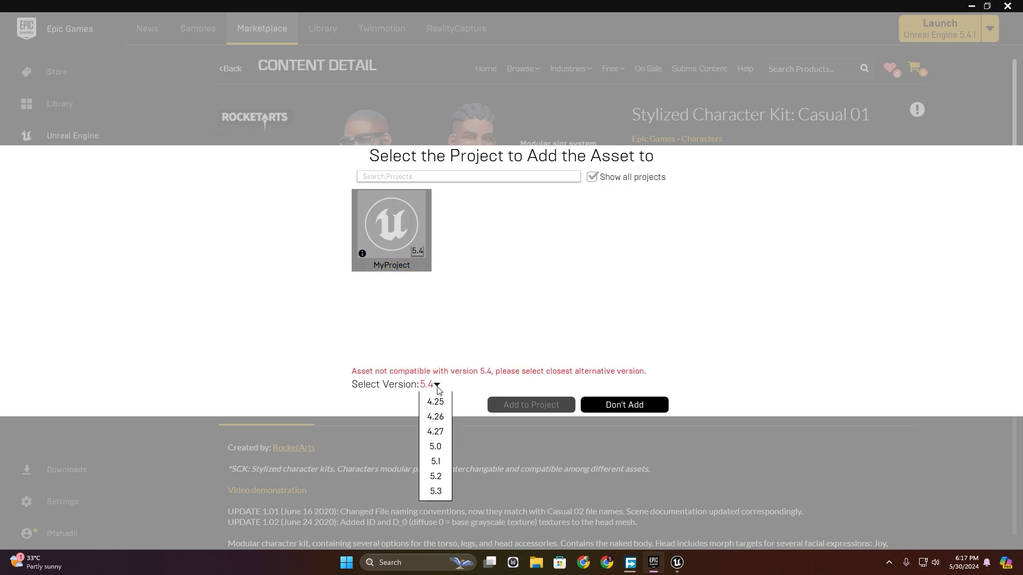
click(436, 491)
click(504, 407)
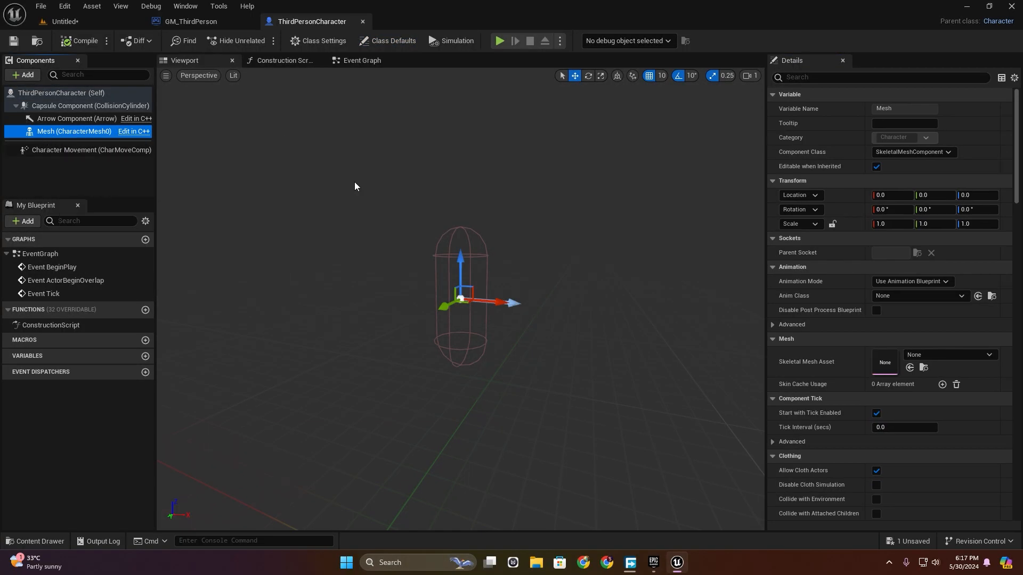
Assign MESH_PC_01 as the skeletal mesh asset of the character's Mesh component in the ThirdPersonCharacter blueprint
click(933, 354)
scroll(938, 327, down, 8)
scroll(938, 309, up, 3)
click(922, 270)
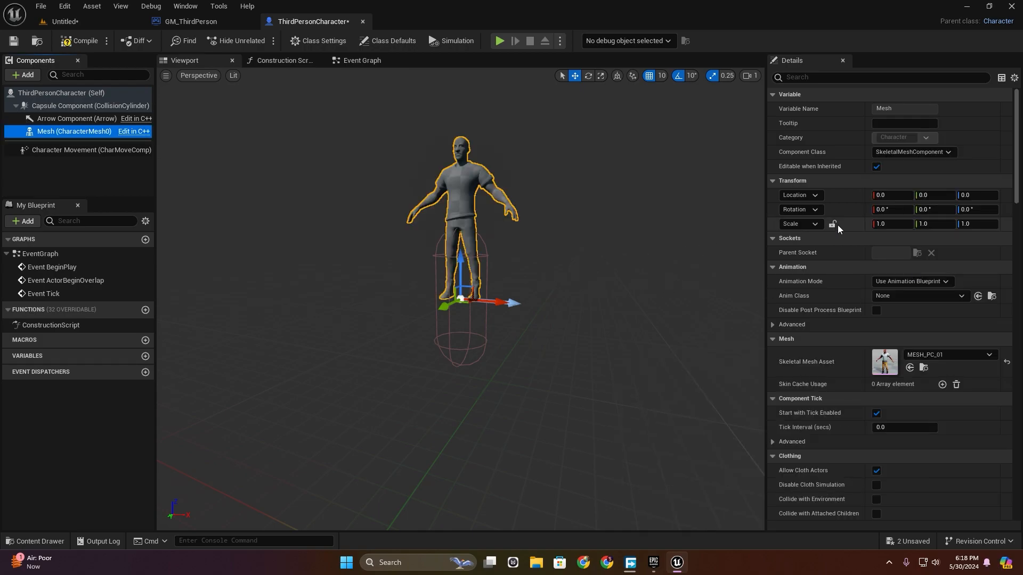
Set the Mesh component's Z location to -90 and Z rotation to -90°, and compile the blueprint
click(977, 195)
text(-90)
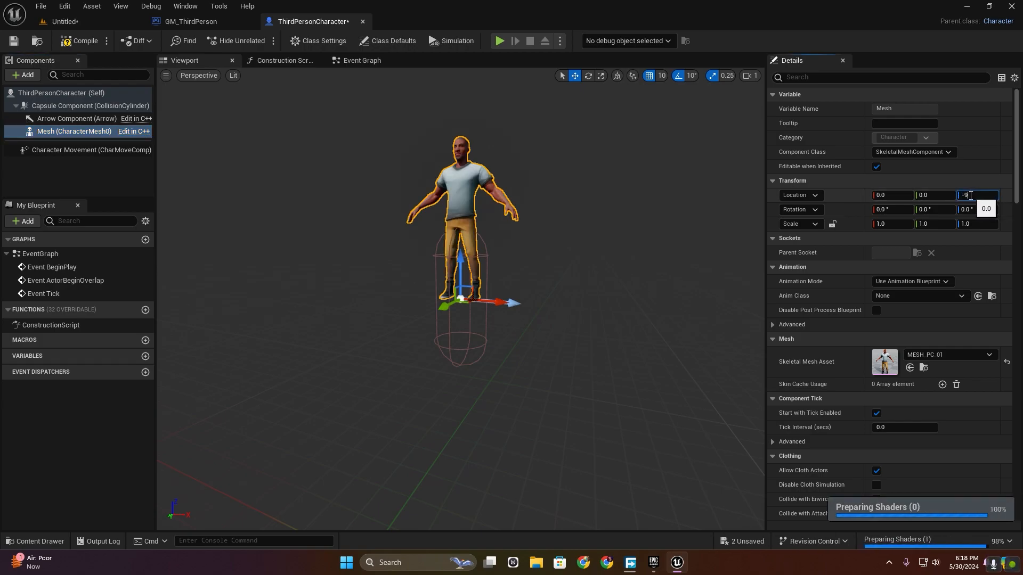
click(971, 210)
text(-90)
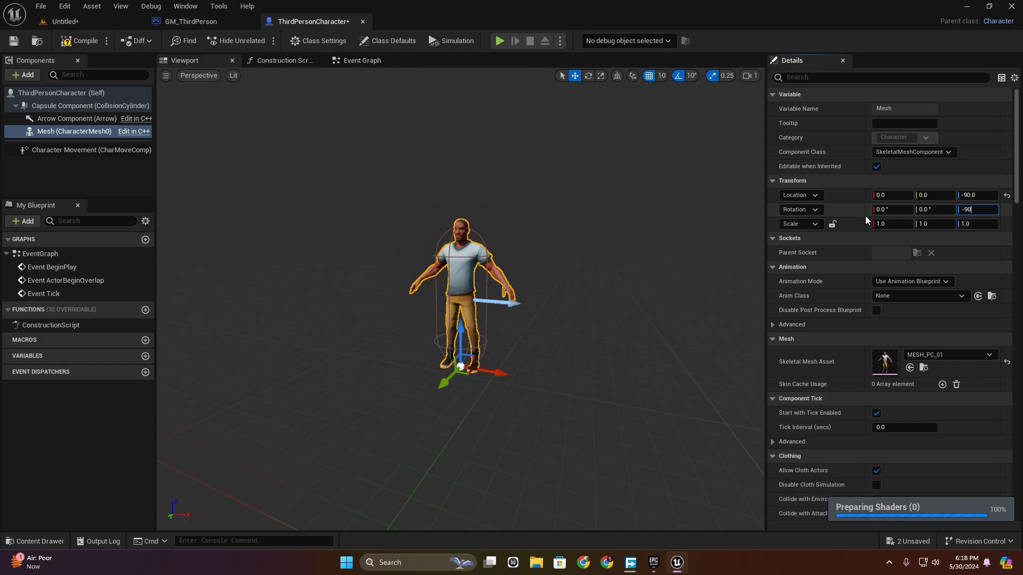
key(Return)
click(69, 43)
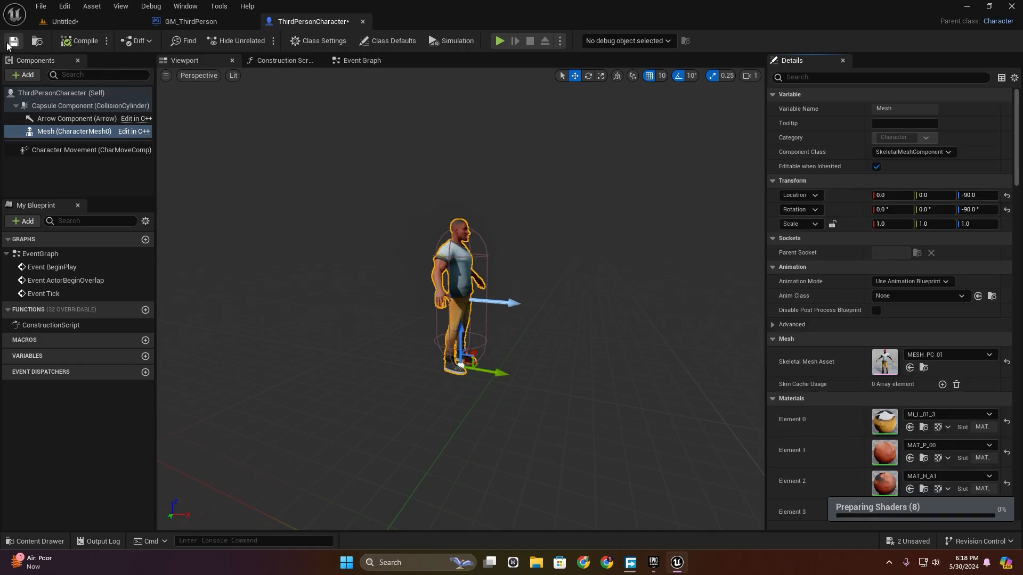
Add a Spring Arm component to the character and move it out of the Mesh to sit under the Capsule Component
click(32, 75)
text(spri)
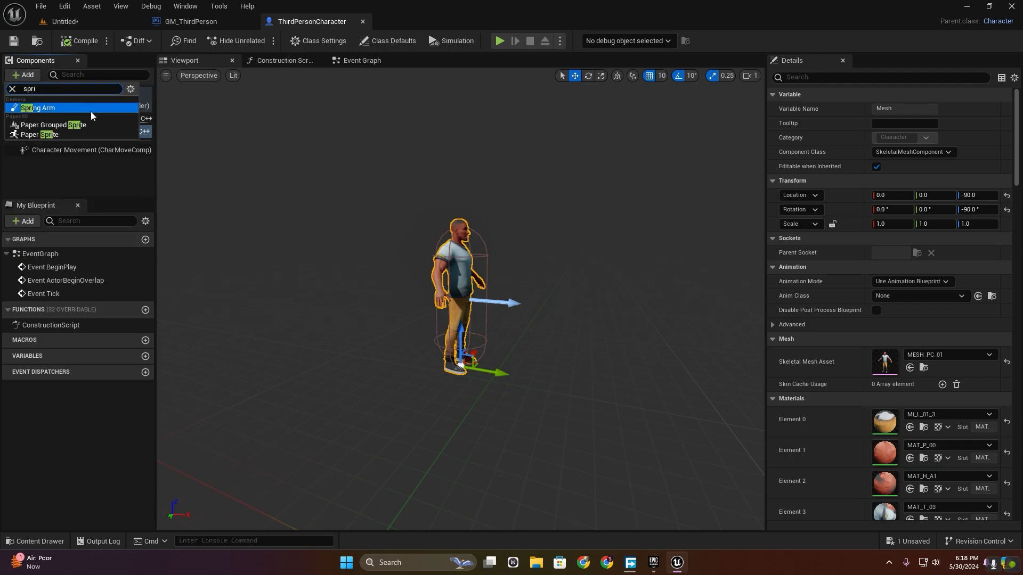
click(60, 109)
key(Return)
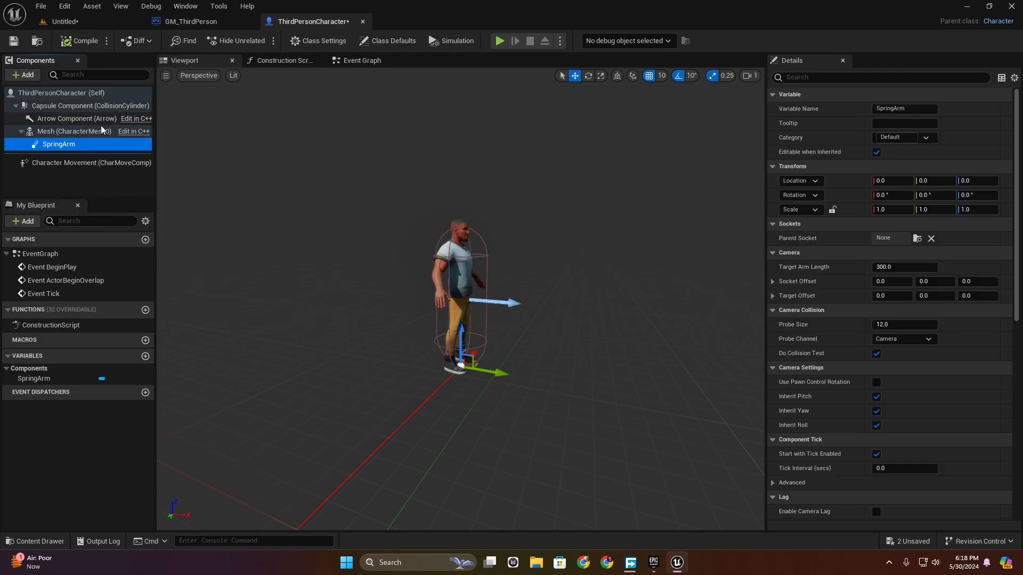
drag(48, 114, 48, 113)
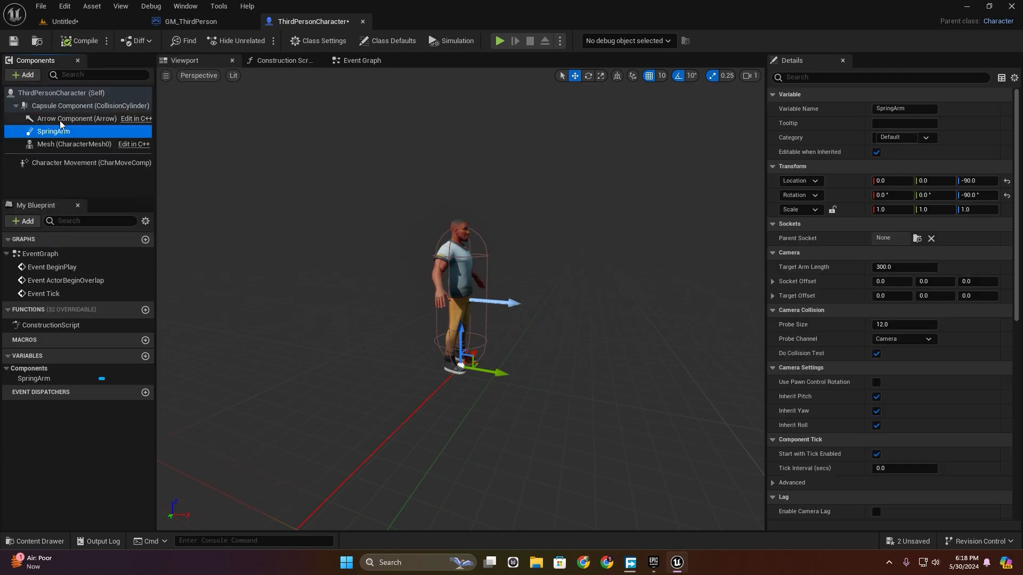
Add a Camera component as a child of the character's Spring Arm
click(25, 75)
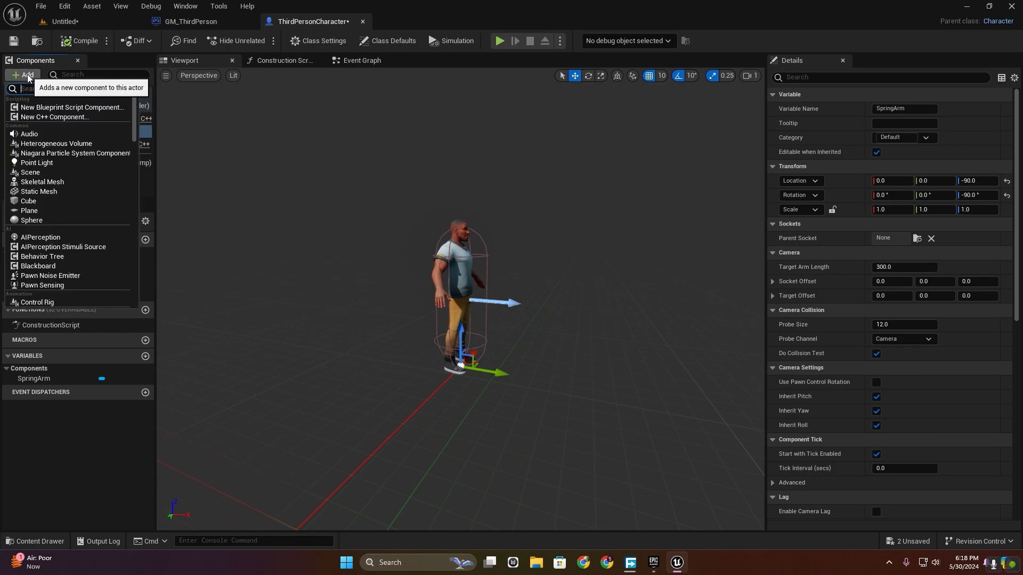
text(ca)
click(43, 107)
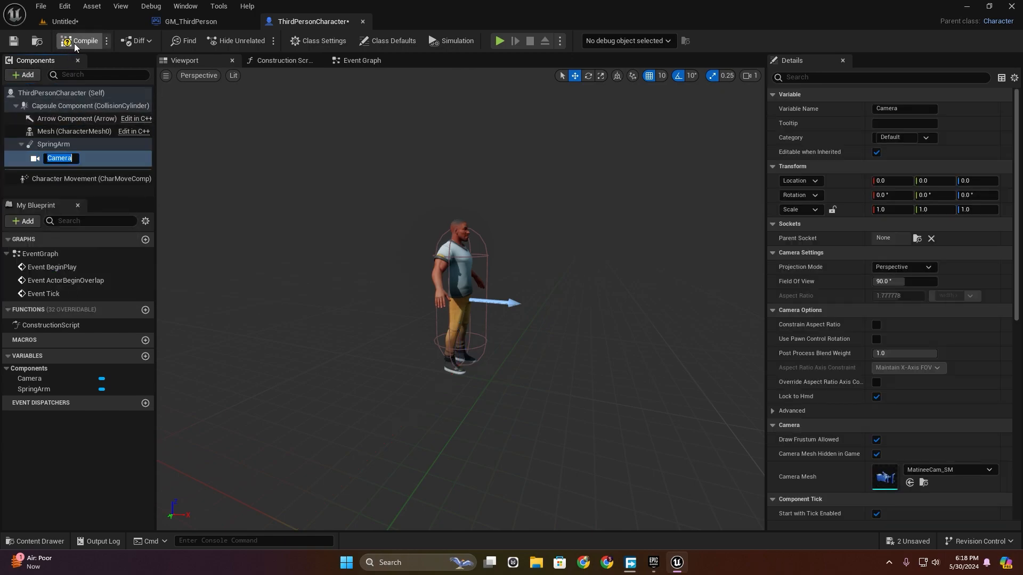
Reset the Spring Arm's location and rotation to zero, then save the blueprint and briefly play-test it
click(78, 147)
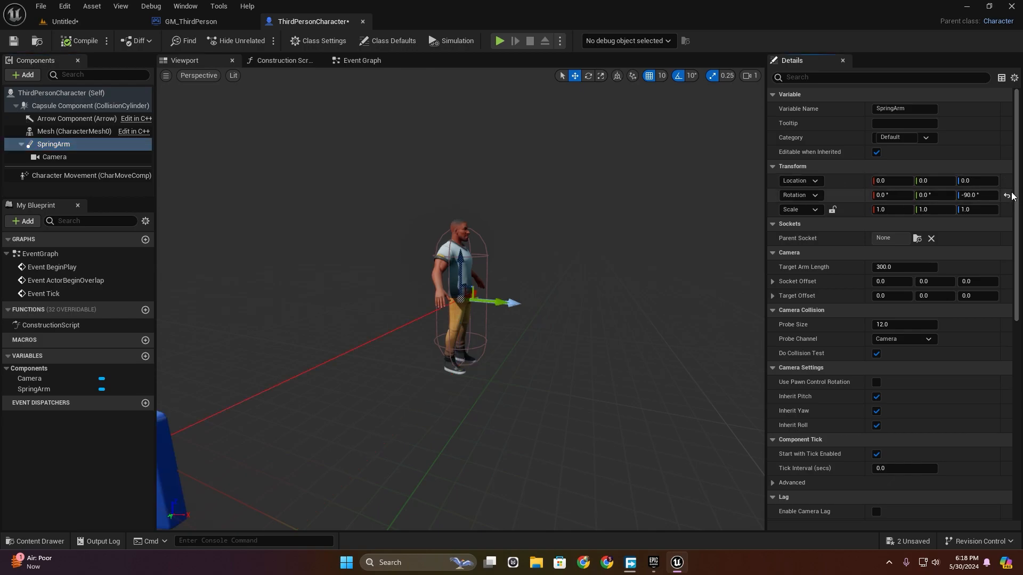
click(14, 40)
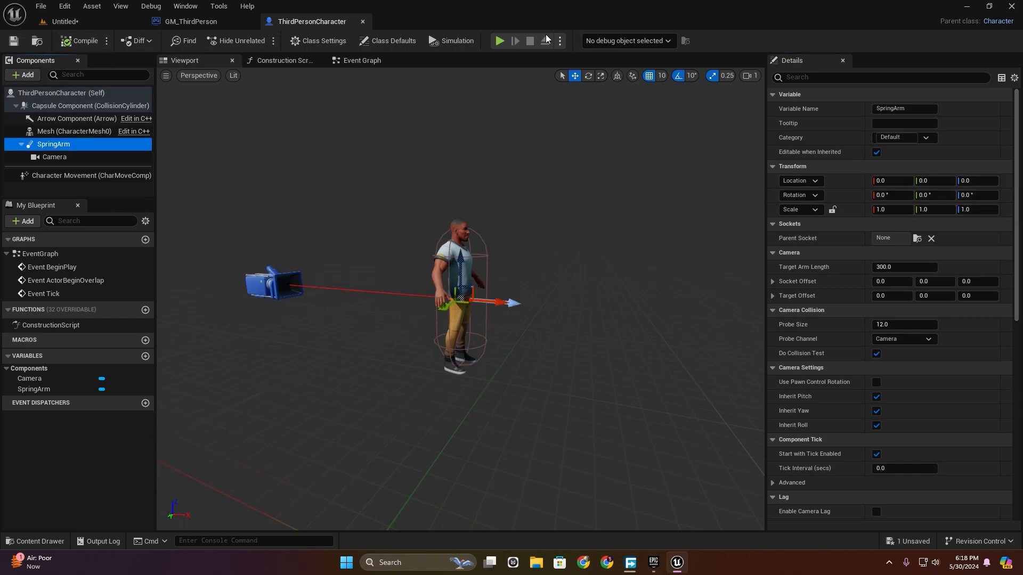
key(alt+p)
key(Escape)
In the character's Event Graph, add a Cast To PlayerController node executed from Event BeginPlay
click(361, 61)
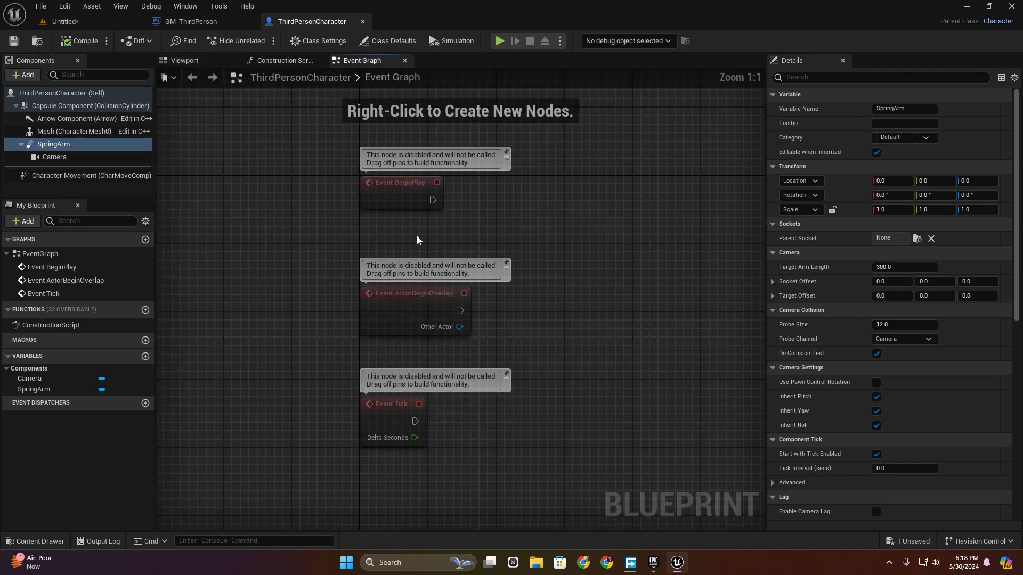
drag(431, 201, 548, 200)
text(ca)
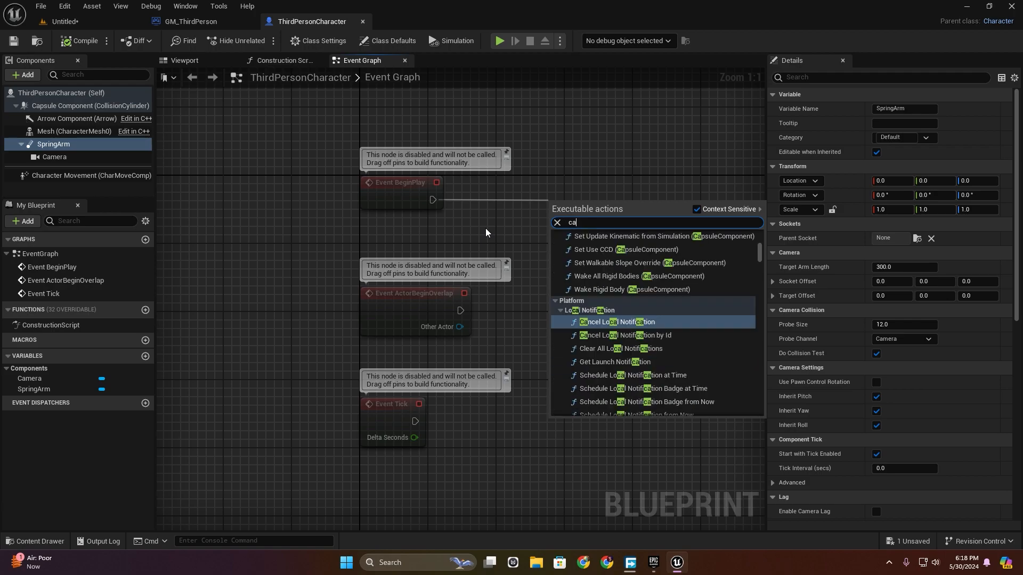
text(st to pla)
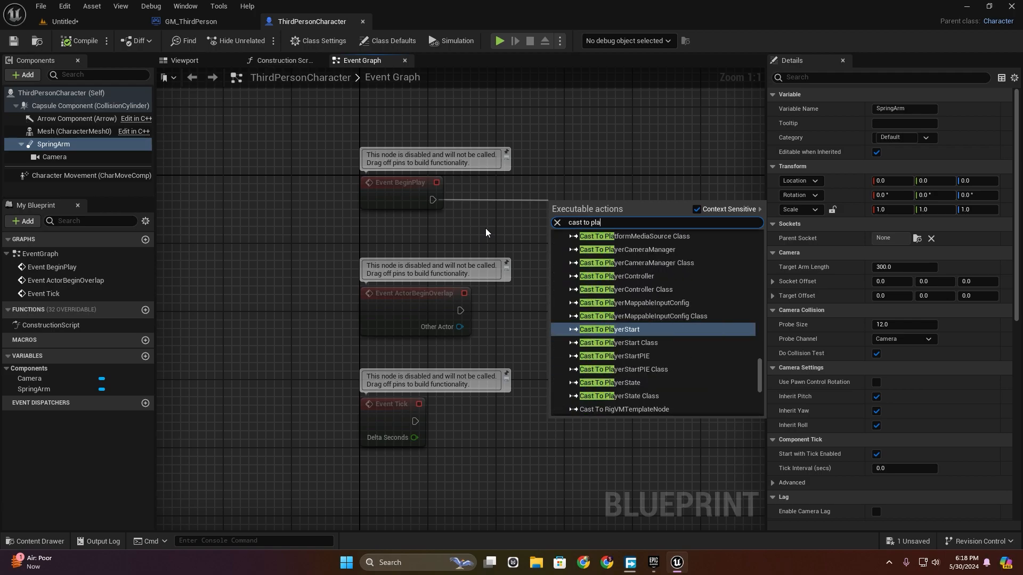
text(yer con)
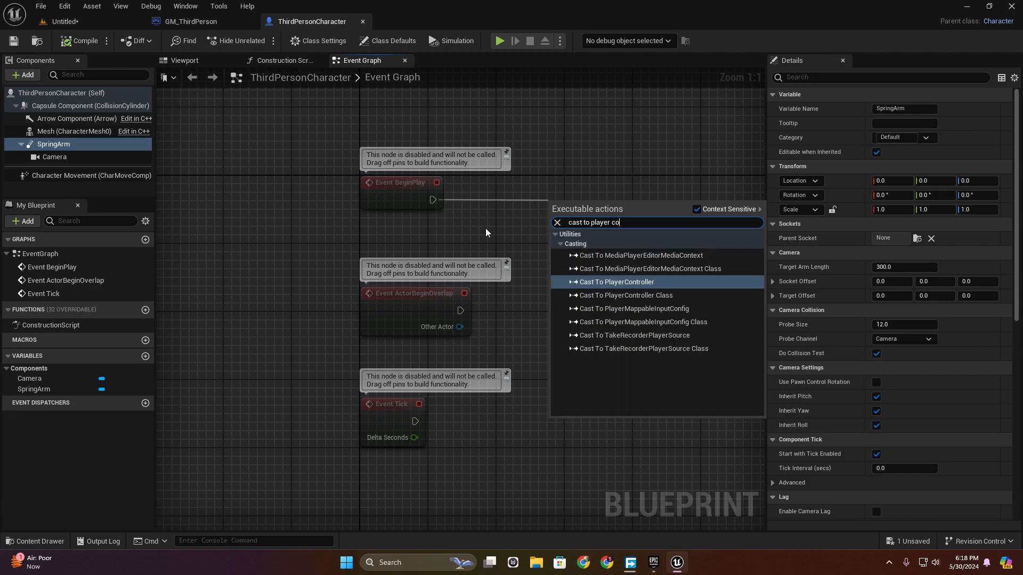
click(616, 283)
drag(593, 208, 603, 191)
Add a Get Controller node feeding the Object input of the Cast To PlayerController node
drag(566, 221, 460, 253)
text(get contro)
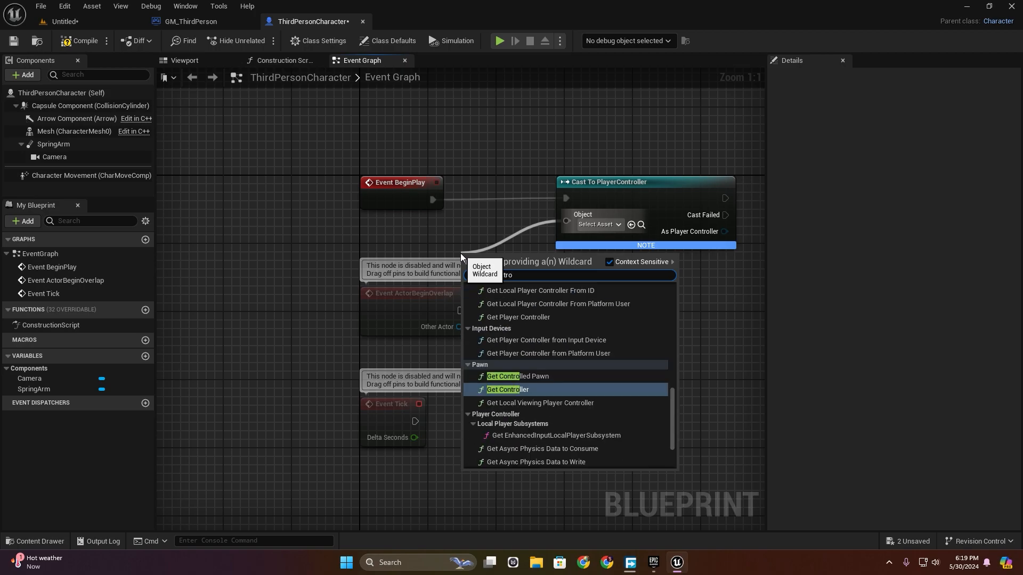
key(Return)
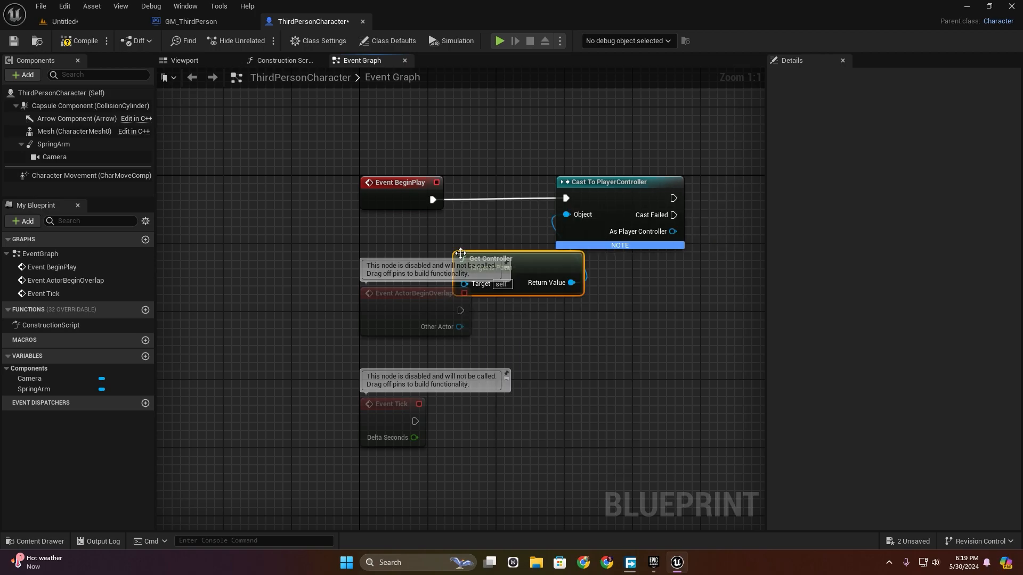
Delete the Event ActorBeginOverlap node and place Get Controller beneath Event BeginPlay, then save the blueprint
right_drag(572, 326, 548, 252)
click(370, 237)
key(Delete)
click(449, 189)
drag(449, 189, 374, 181)
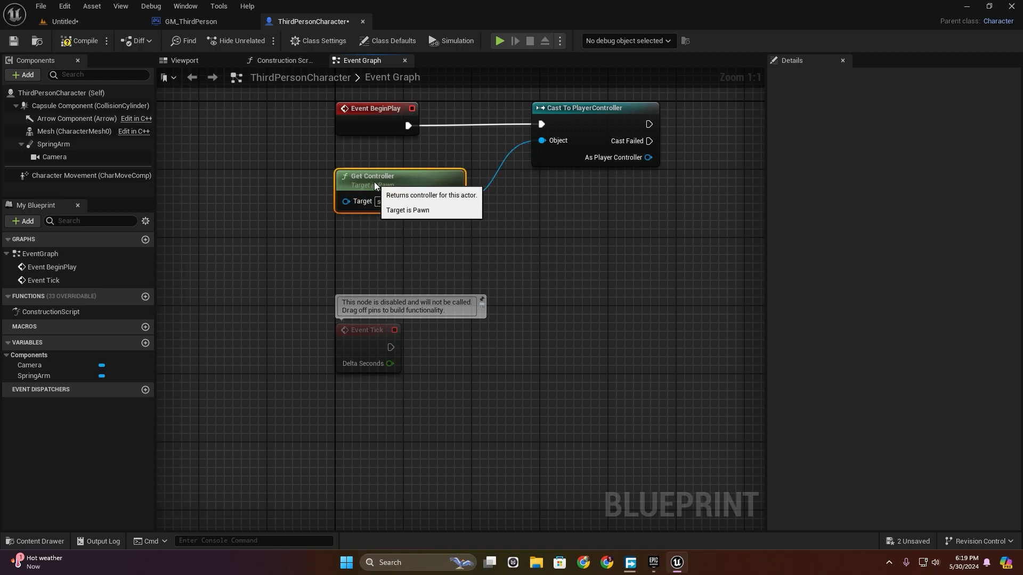
right_drag(567, 257, 468, 304)
click(16, 41)
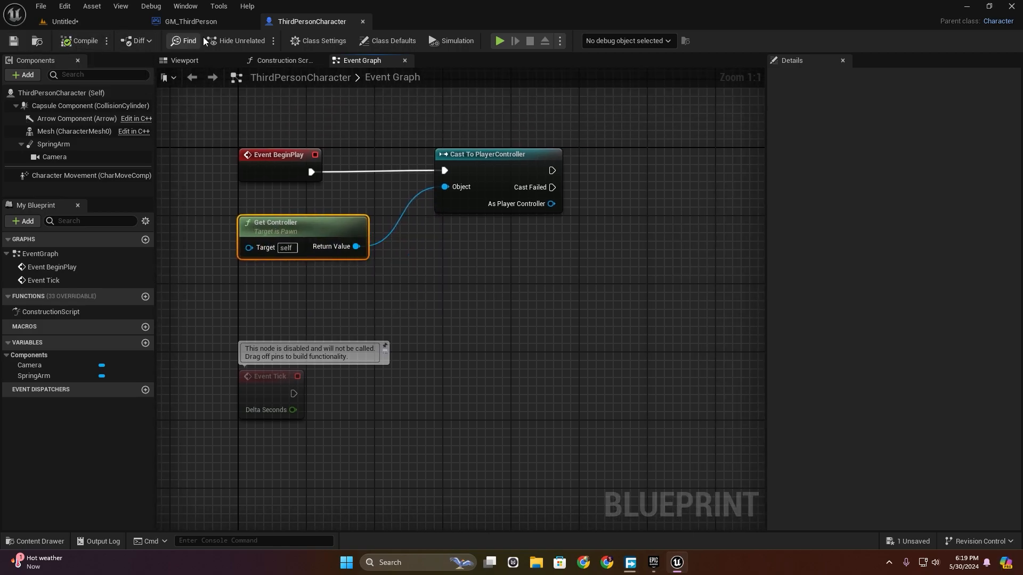
Return to the untitled level, create a new basic level, and choose to save the current level's content first
click(95, 24)
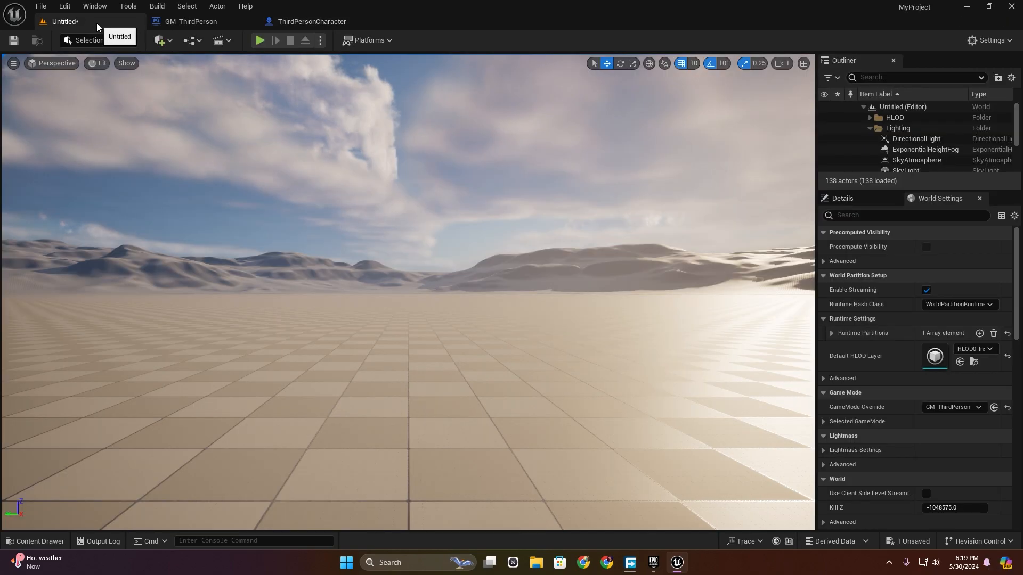
click(41, 7)
click(95, 50)
click(523, 214)
click(578, 381)
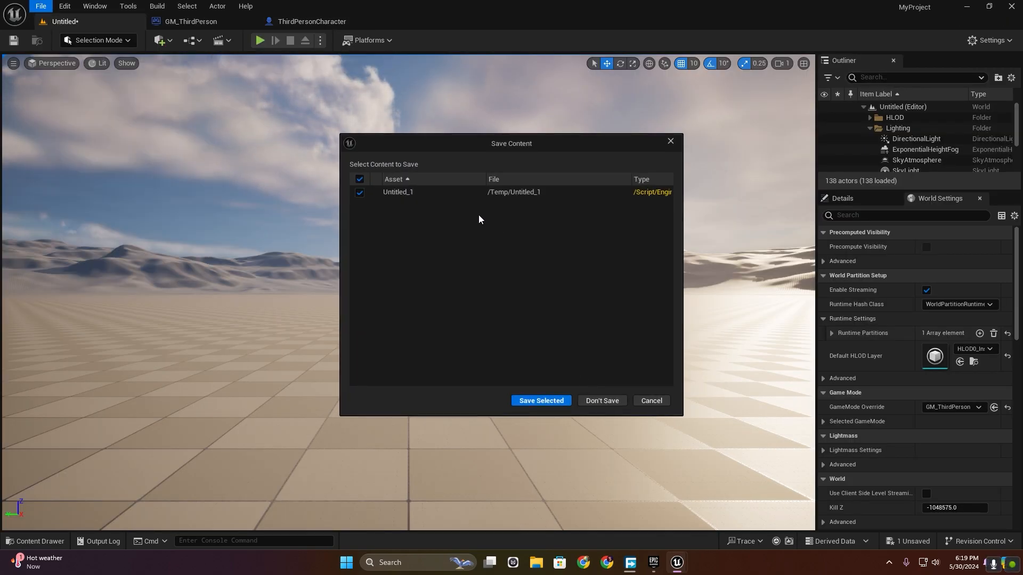
click(541, 401)
Create a folder named Level in the Content folder while saving the level
click(247, 165)
right_click(464, 231)
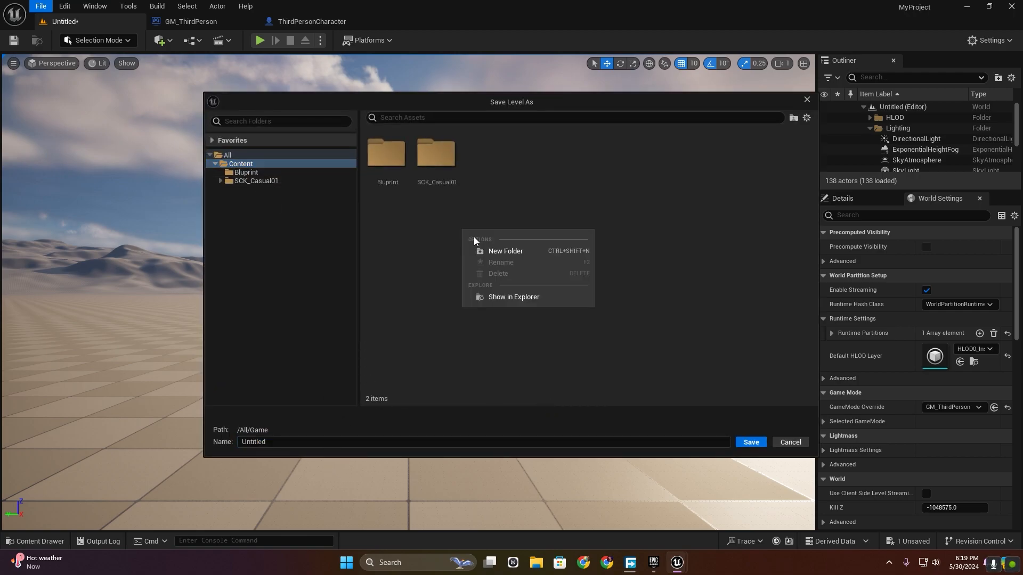
click(500, 251)
text(Level)
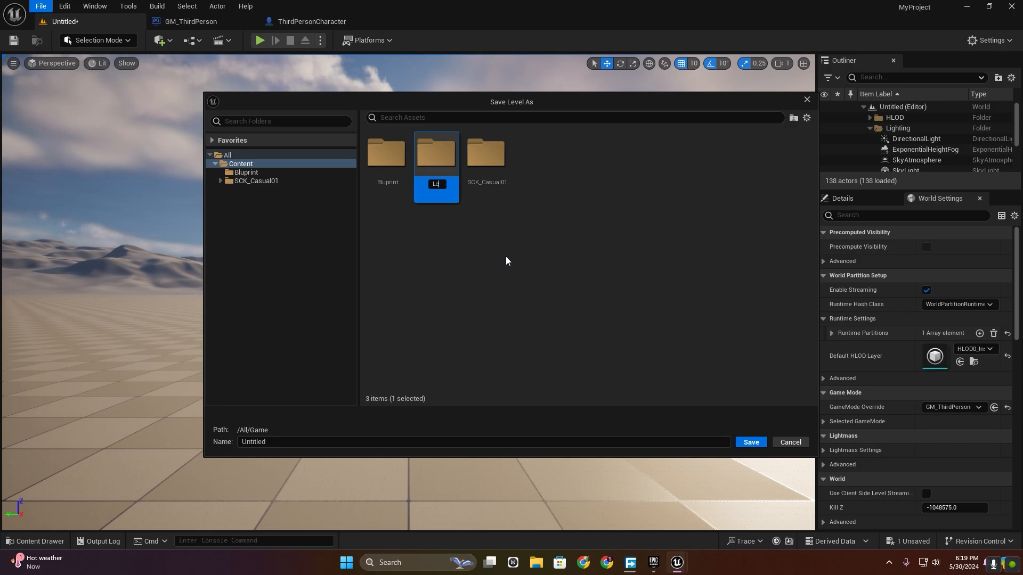
key(Return)
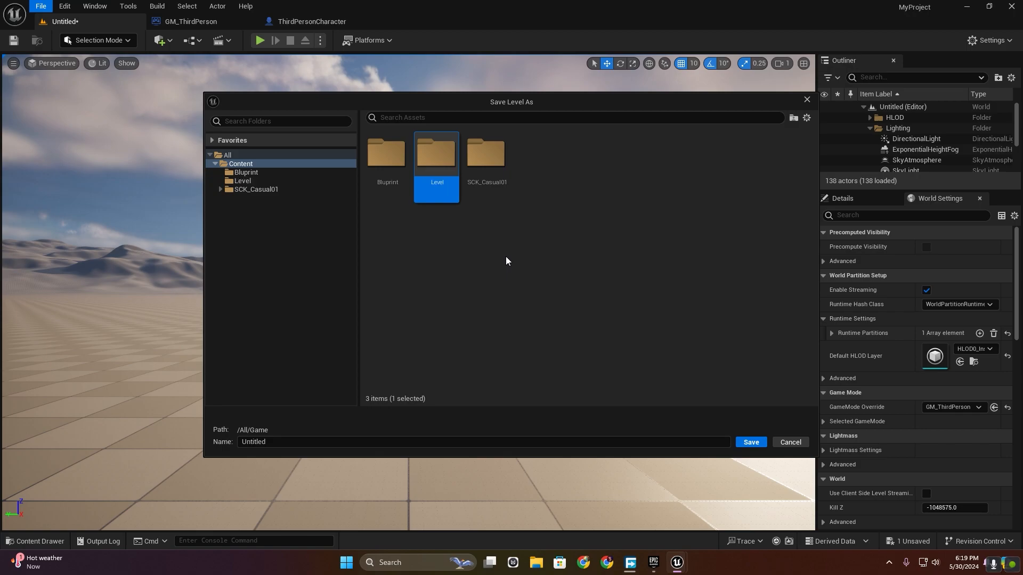
Save the old untitled level as TestGround inside the Level folder
double_click(443, 171)
click(390, 440)
key(ctrl+a)
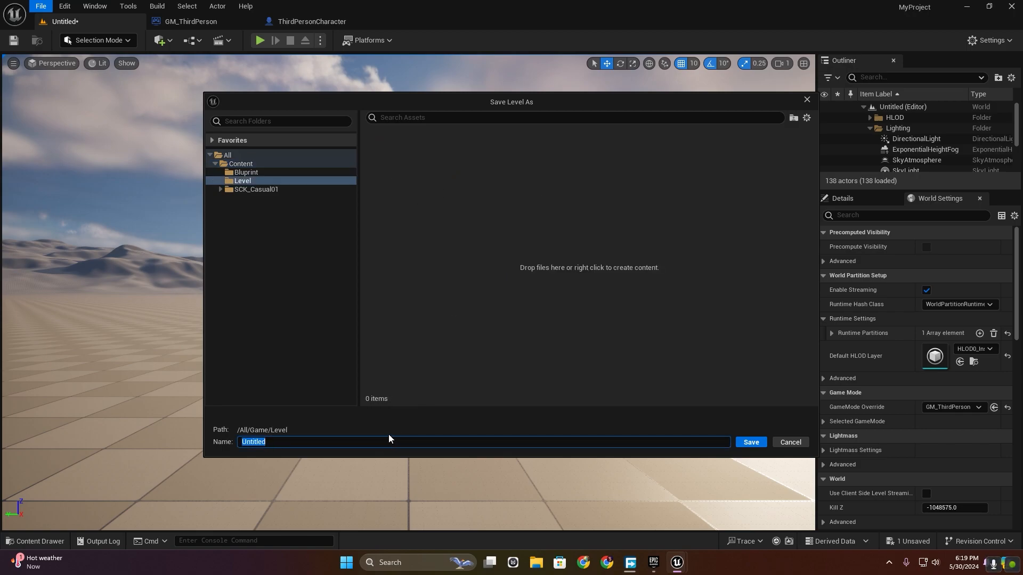
text(TestGround)
key(Return)
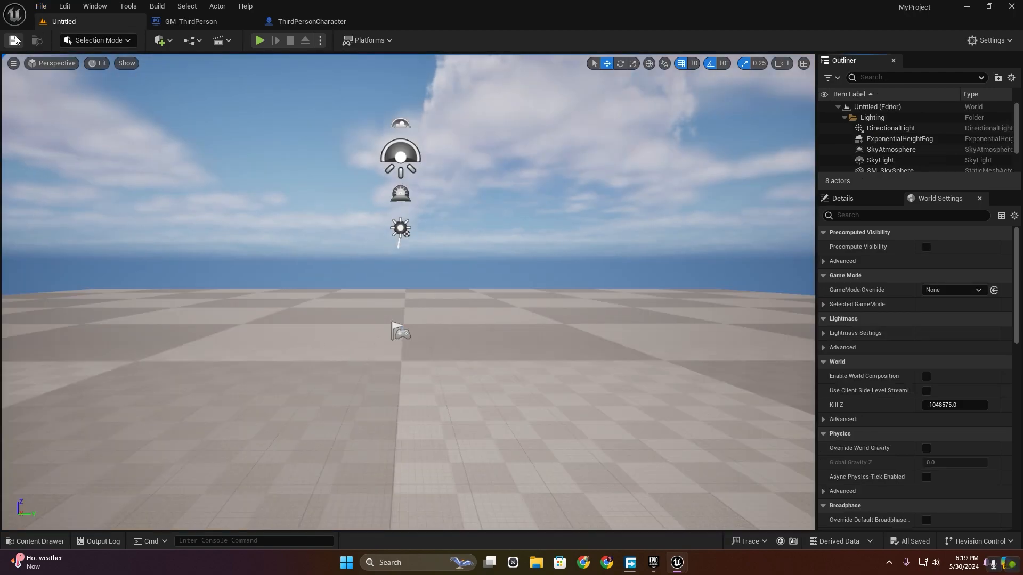
Save the new basic level into the Level folder as TestGround, overwriting the existing level of that name
click(14, 40)
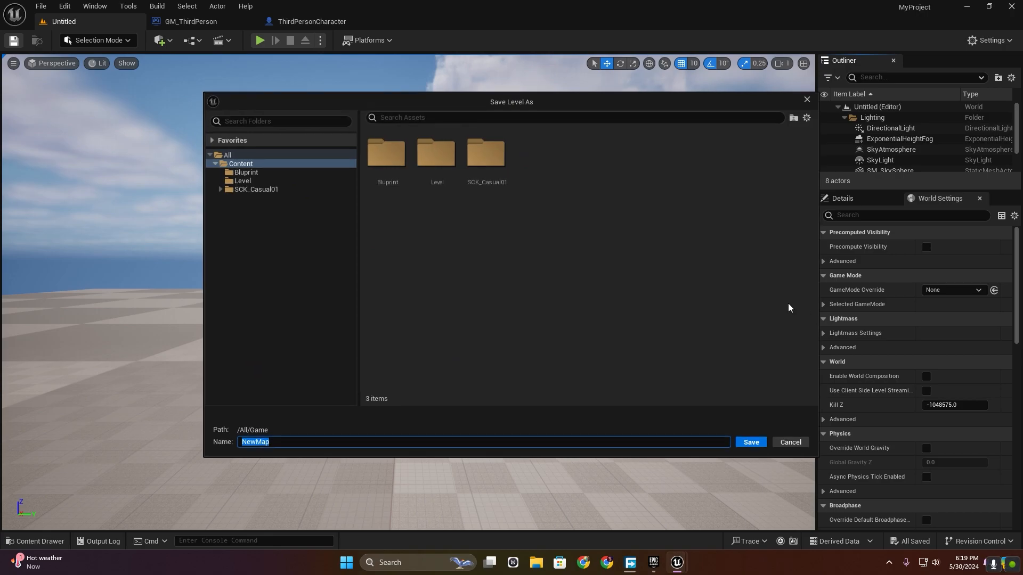
click(789, 442)
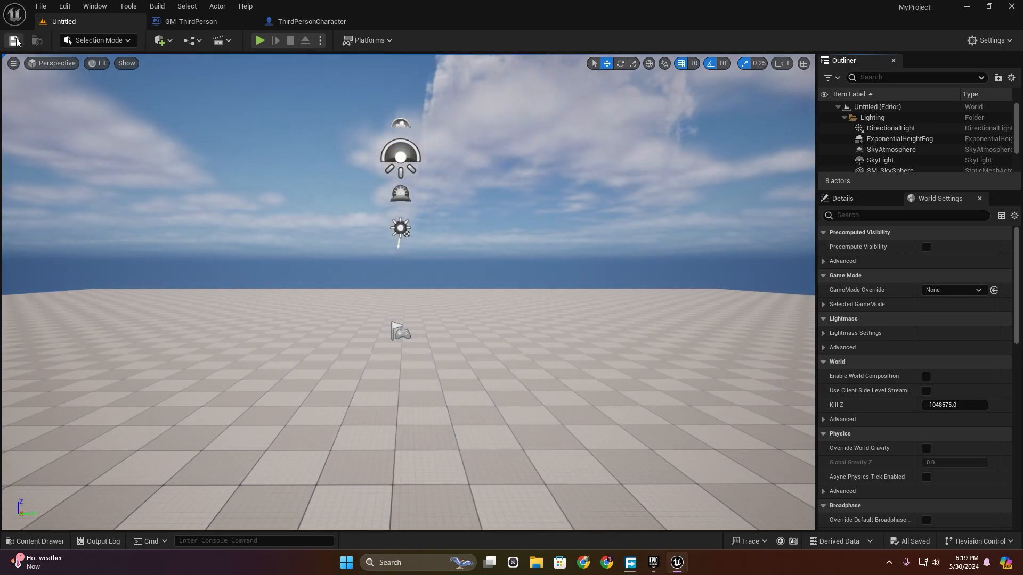
click(15, 40)
double_click(435, 160)
click(376, 171)
click(751, 442)
click(540, 300)
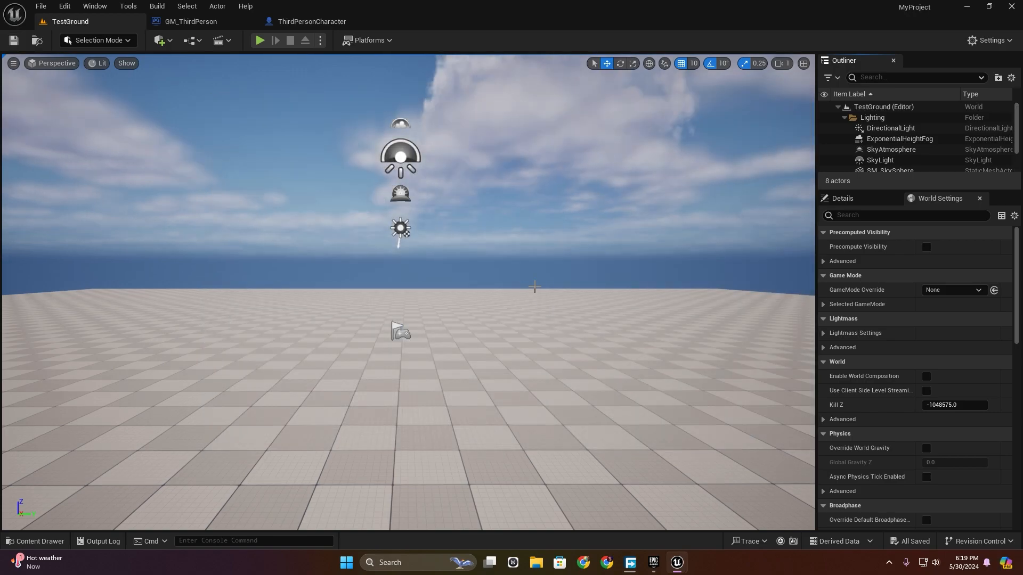
Set the TestGround level's GameMode Override to GM_ThirdPerson and briefly play-test the level
right_drag(60, 86, 60, 139)
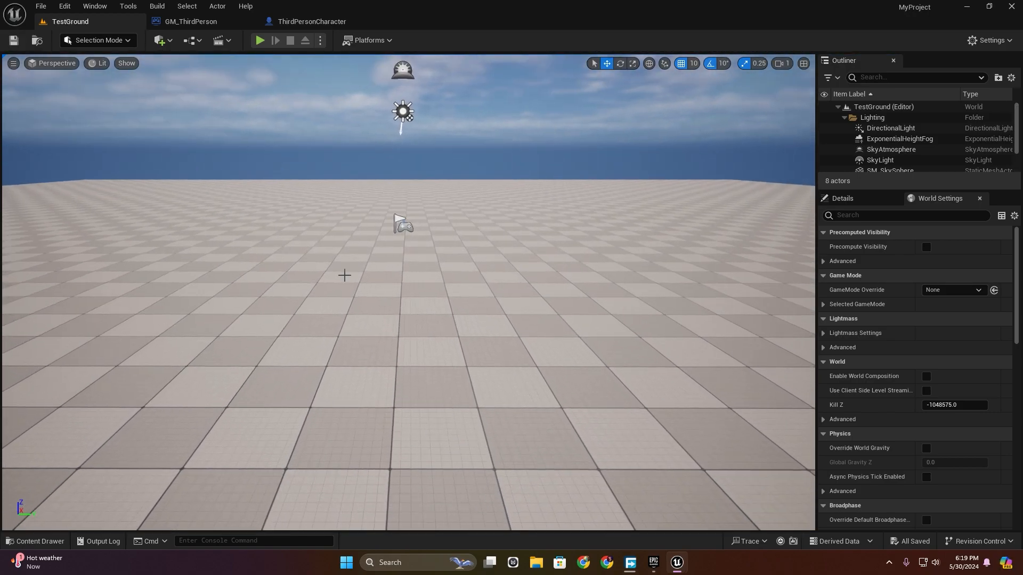
click(956, 289)
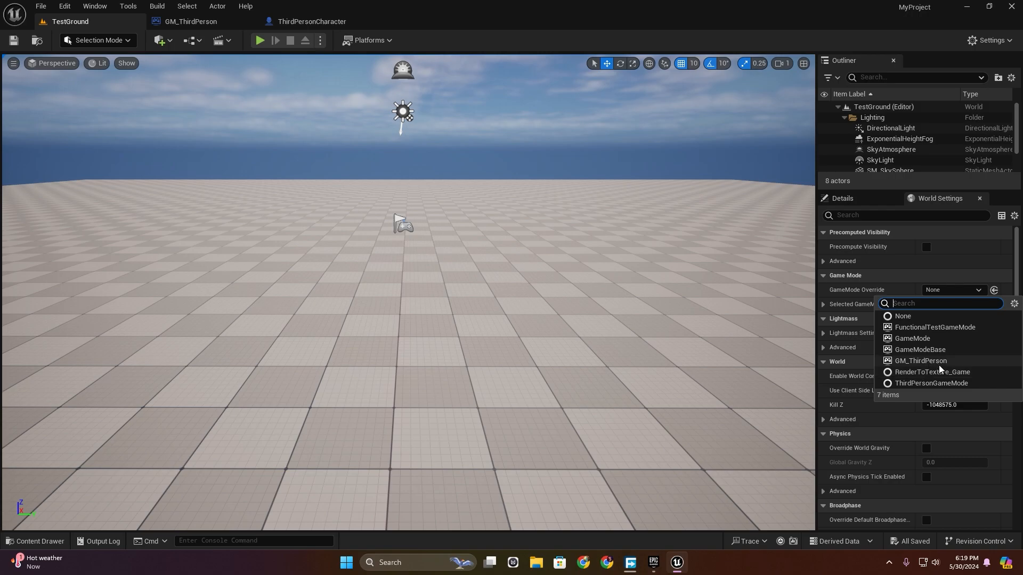
click(921, 361)
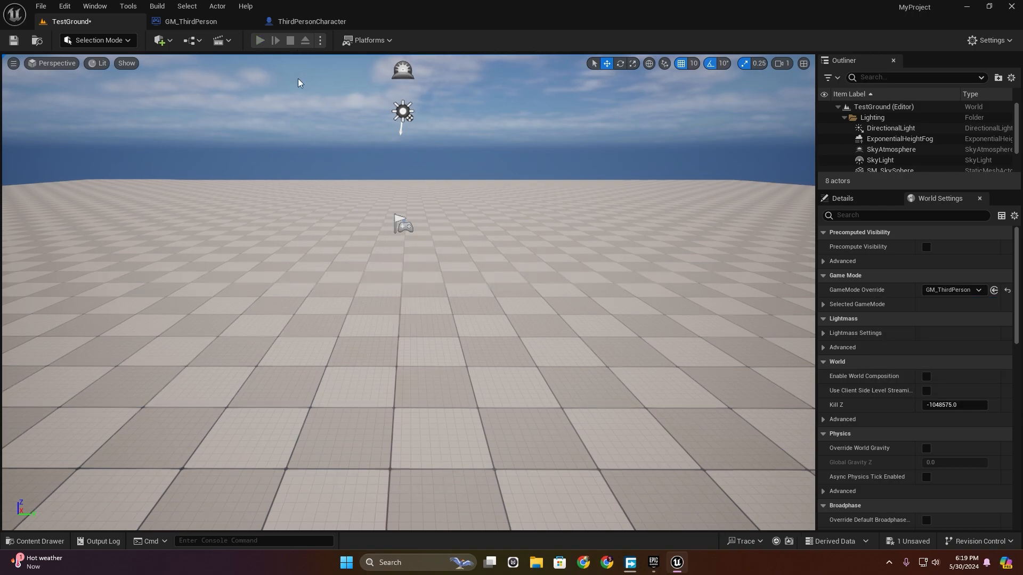
click(260, 40)
key(Escape)
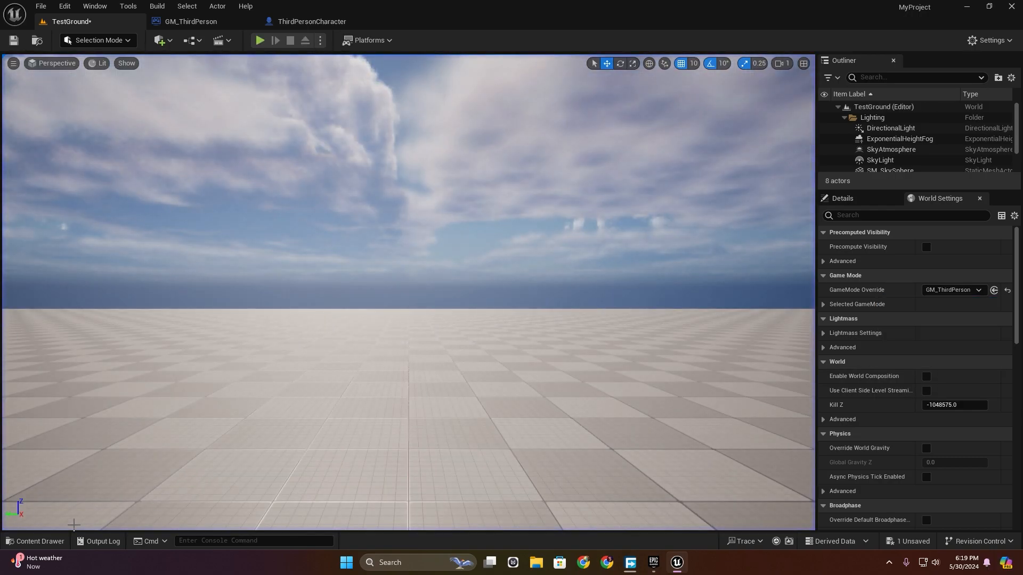
Create a folder named Inputs in the Content folder and open it
click(35, 541)
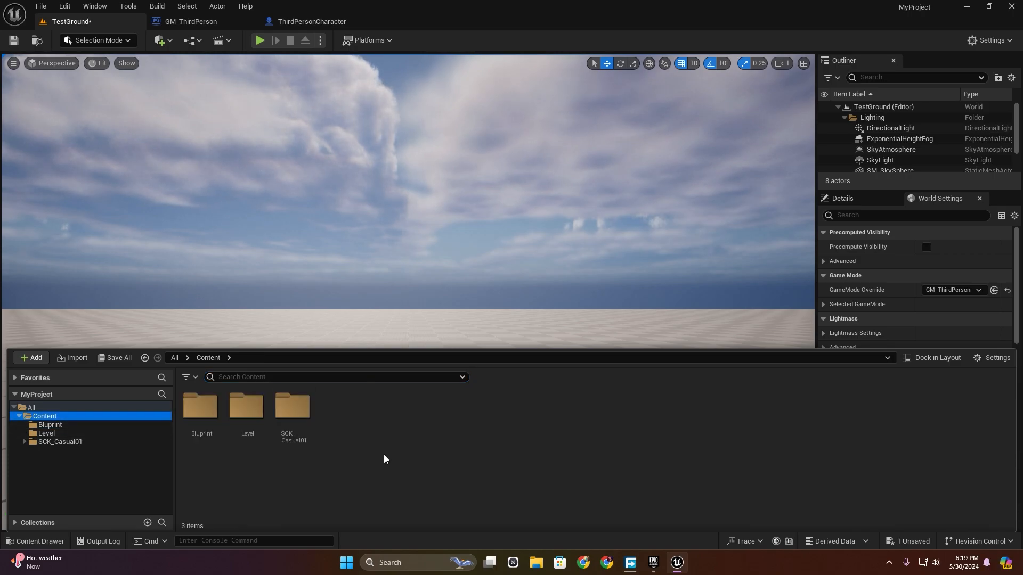
right_click(384, 459)
click(421, 105)
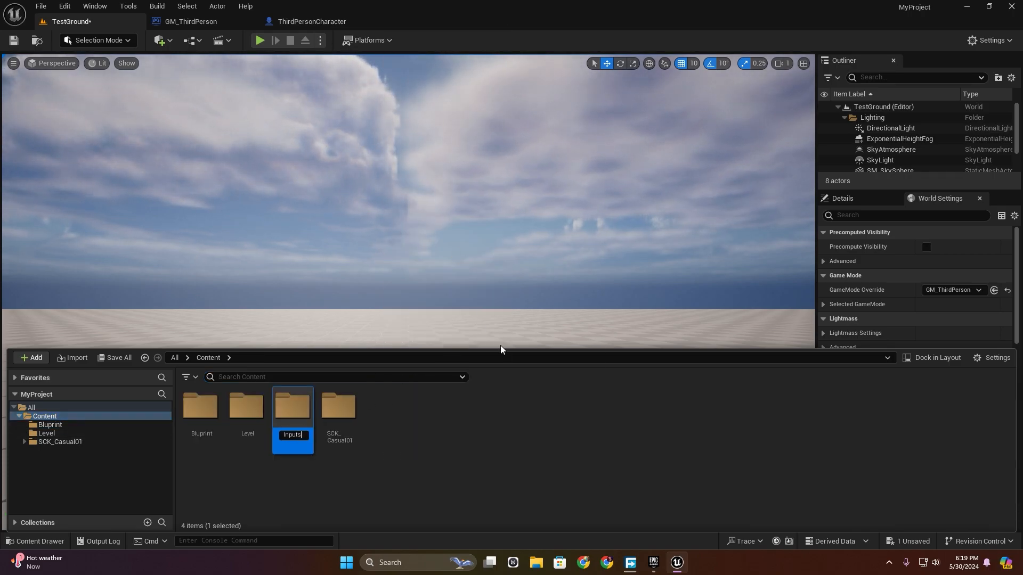
text(Inputs)
key(Return)
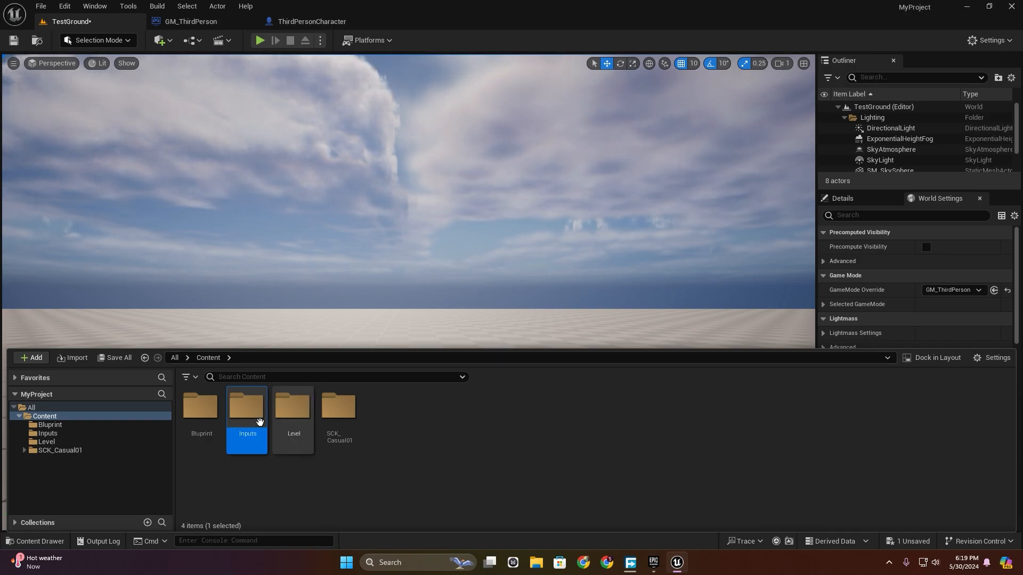
double_click(240, 409)
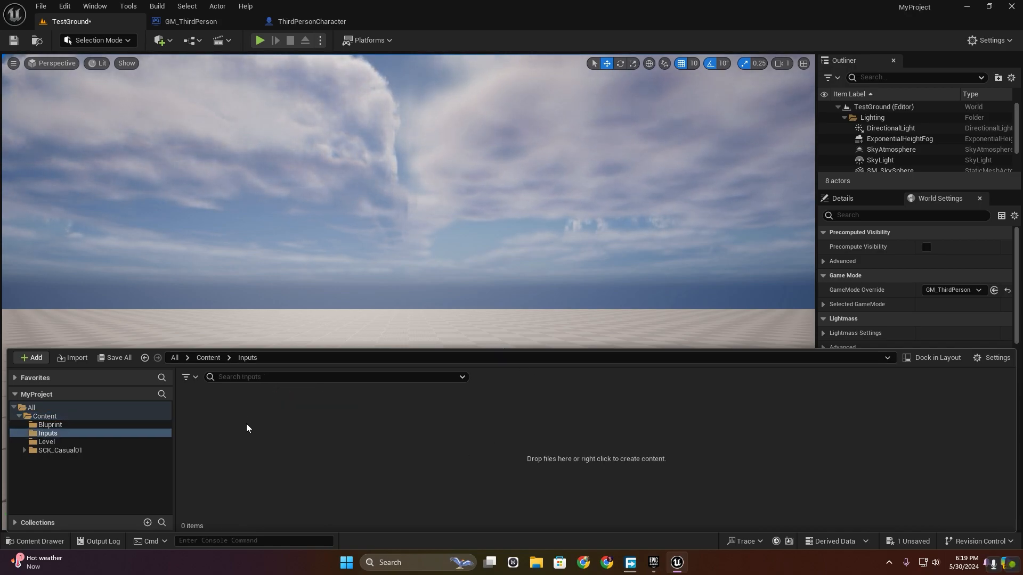